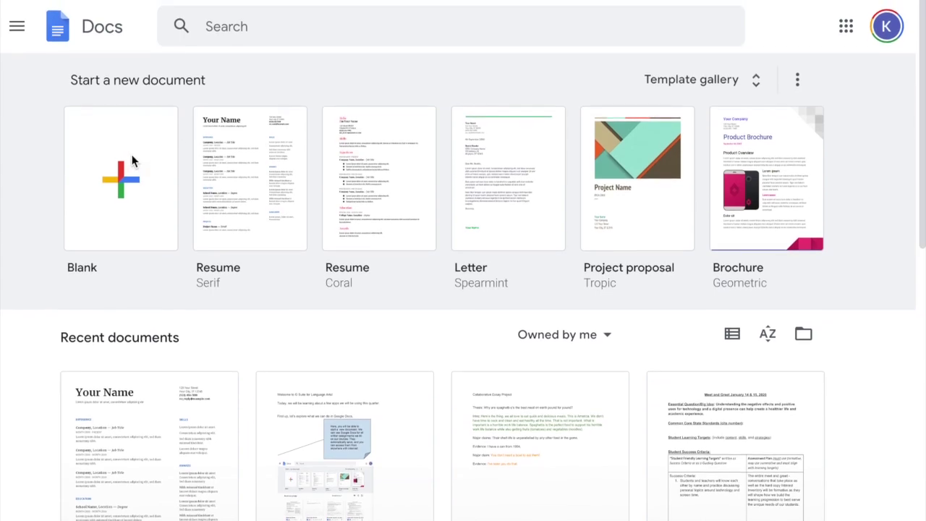
Step: Open the Collaborative Essay Project from the recent documents
scroll(134, 160, down, 2)
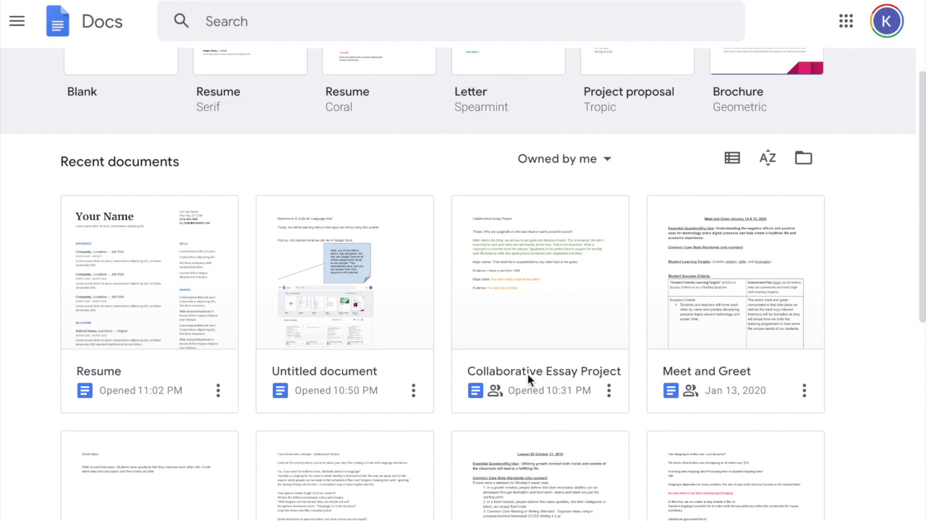
click(547, 272)
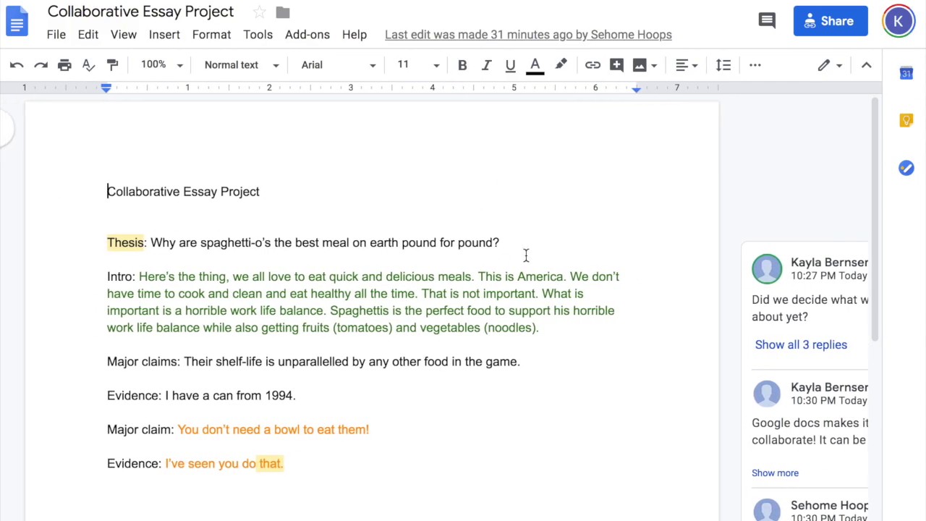
scroll(531, 254, down, 1)
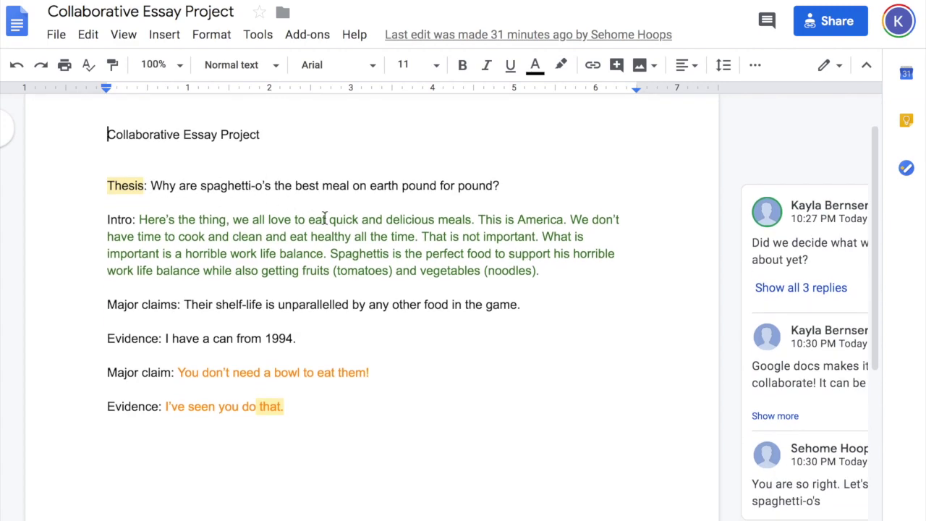
Step: Add the line "I watched you eat it with a spoon." directly below the last Evidence sentence of the essay
double_click(298, 409)
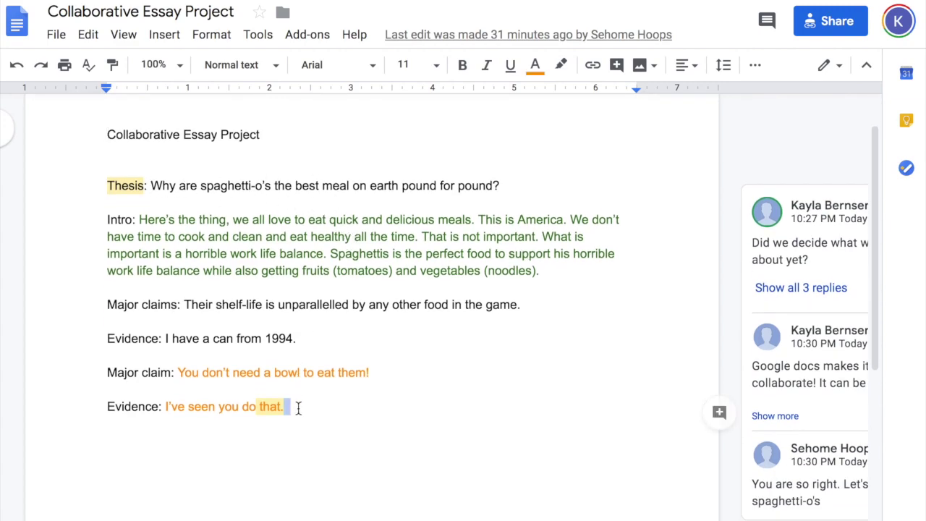
key(Return)
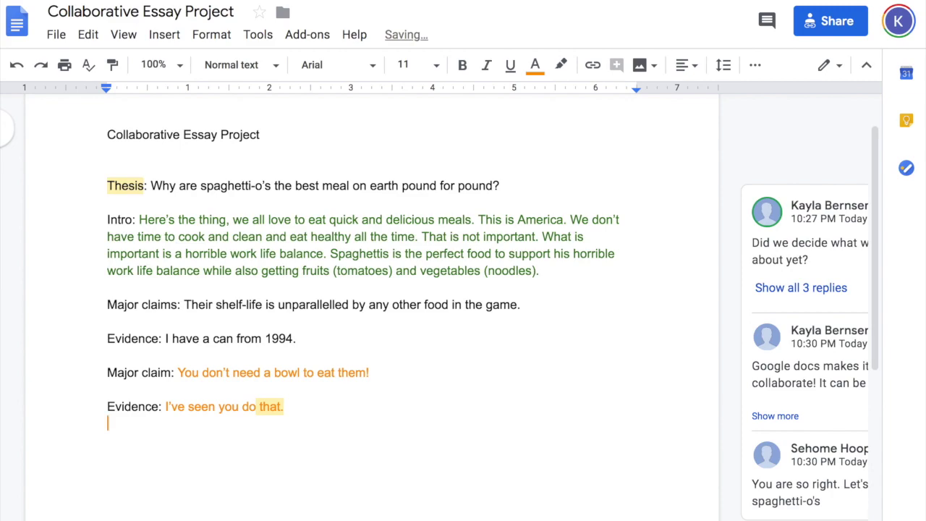
text(I watched you eat)
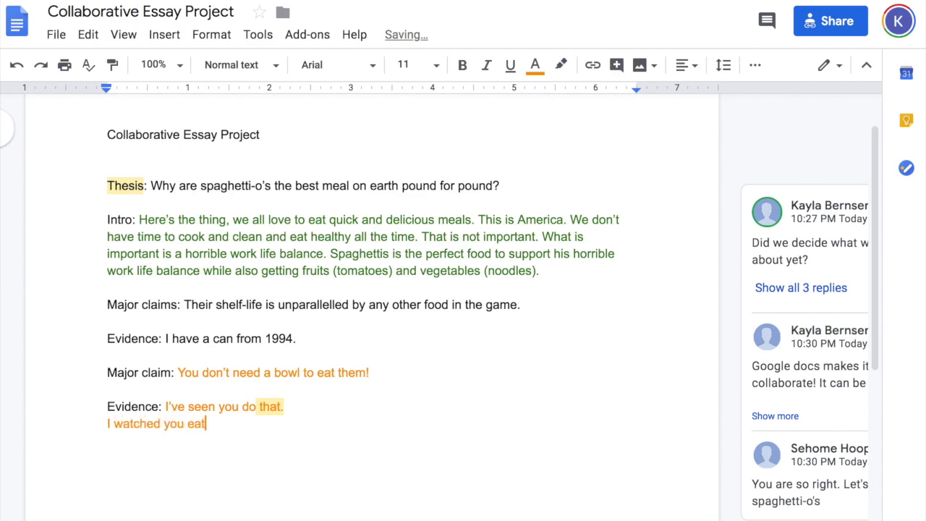
text( it with a spoon)
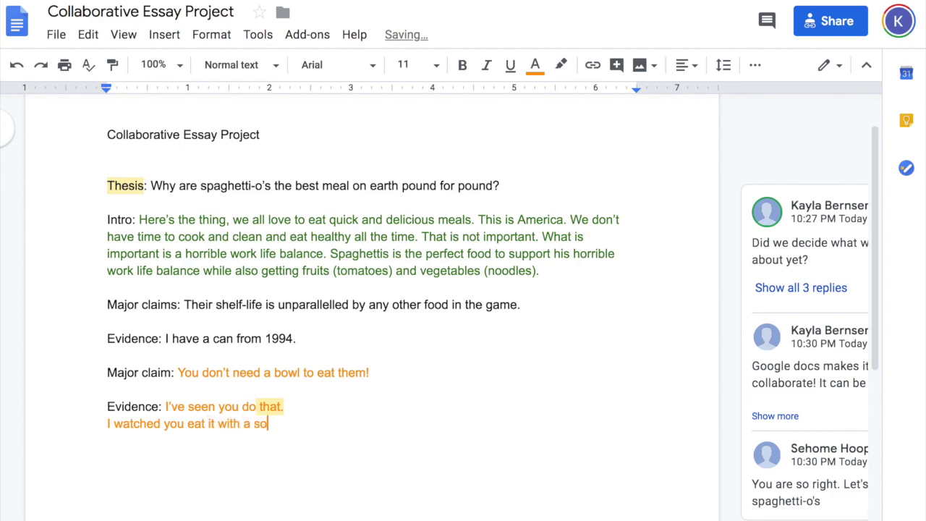
key(BackSpace)
key(BackSpace)
key(BackSpace)
key(BackSpace)
text(poon.)
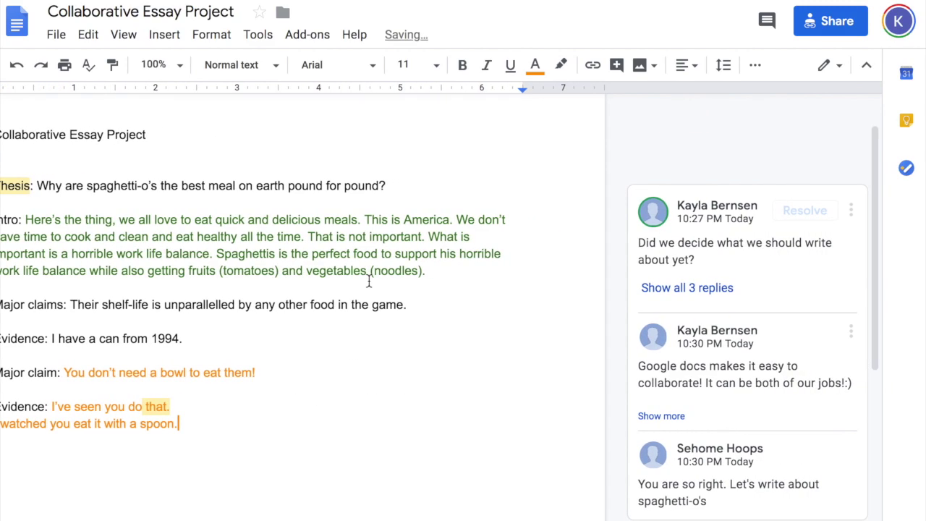
Step: Expand the comment thread on the word "Thesis", read its replies and resolve it
click(719, 291)
scroll(727, 242, down, 2)
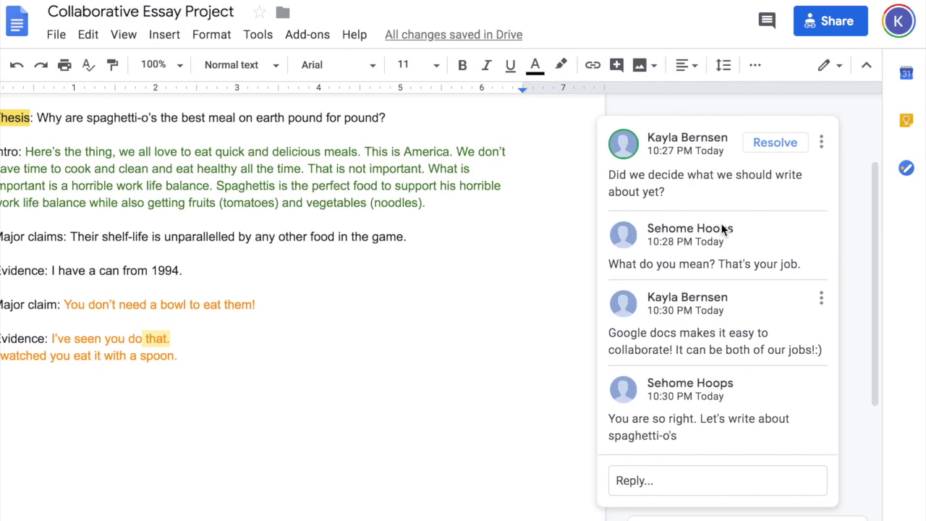
scroll(722, 229, down, 1)
scroll(722, 230, up, 1)
scroll(722, 229, up, 1)
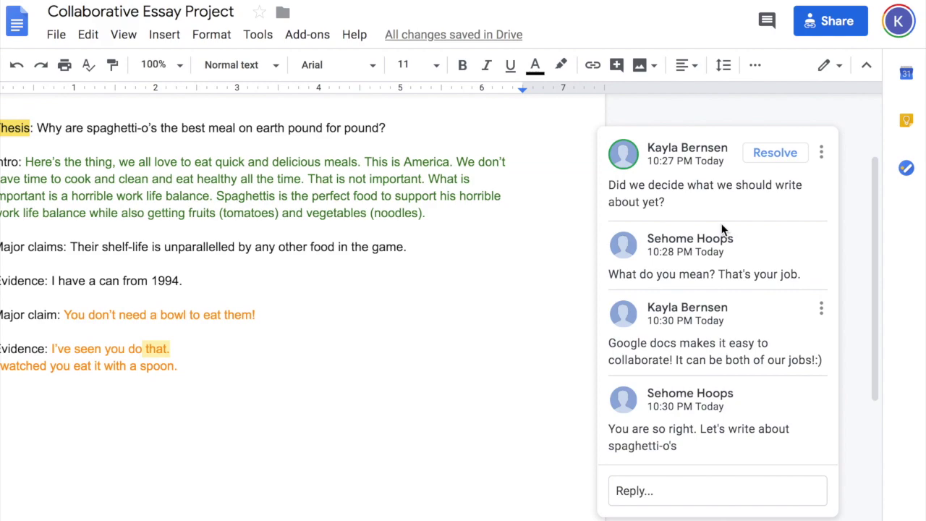
click(777, 151)
Step: Open the comment attached to "that." in the last Evidence sentence
scroll(761, 238, down, 1)
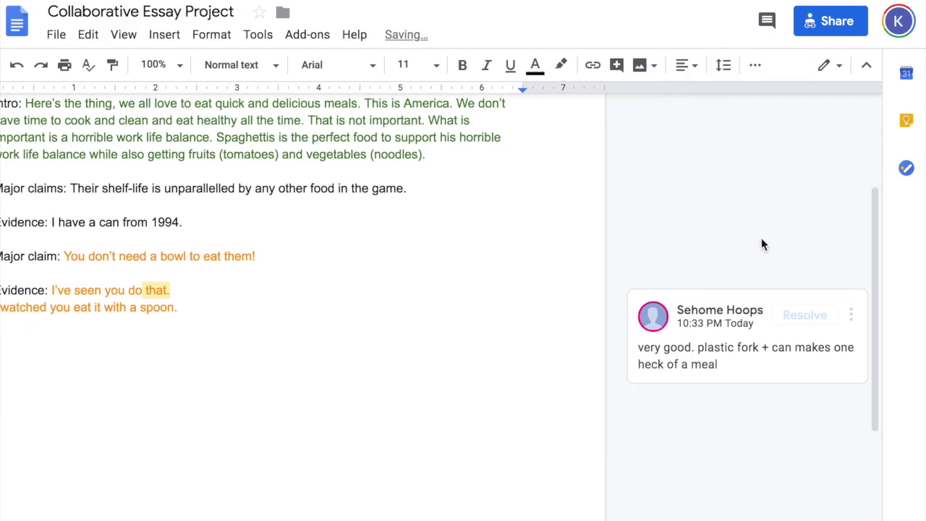
double_click(749, 327)
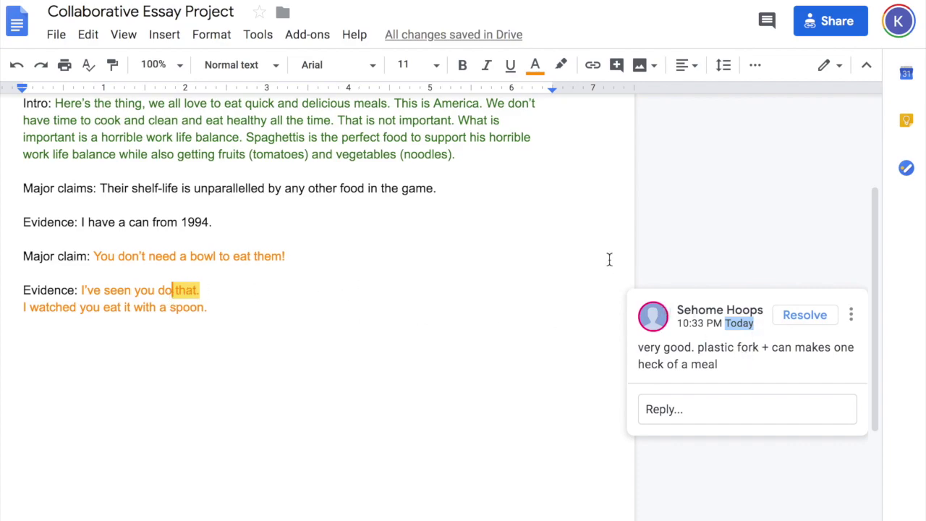
Step: Change the text color of the line "I watched you eat it with a spoon." to red
scroll(463, 261, up, 1)
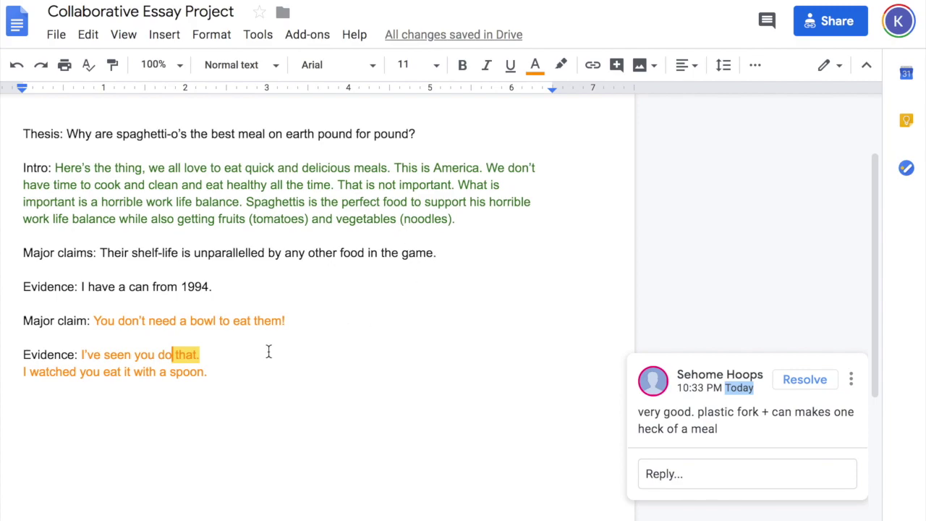
drag(227, 379, 22, 375)
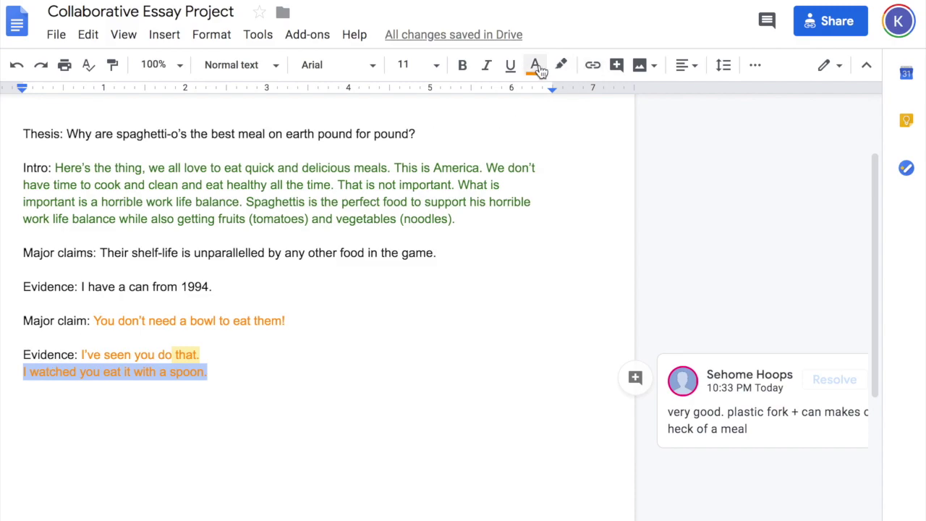
click(537, 67)
click(562, 119)
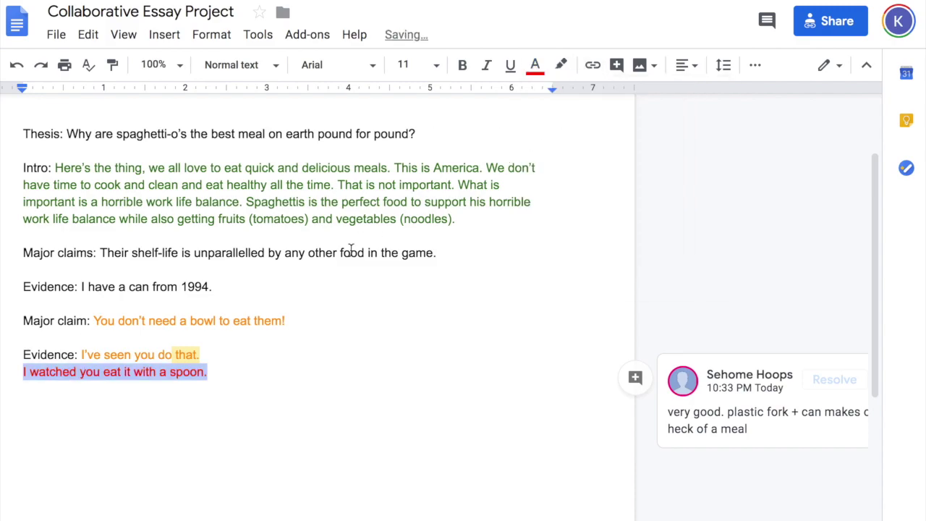
Step: Look over the available editing commands, version history, text formatting options, writing tools and add-ons
click(89, 37)
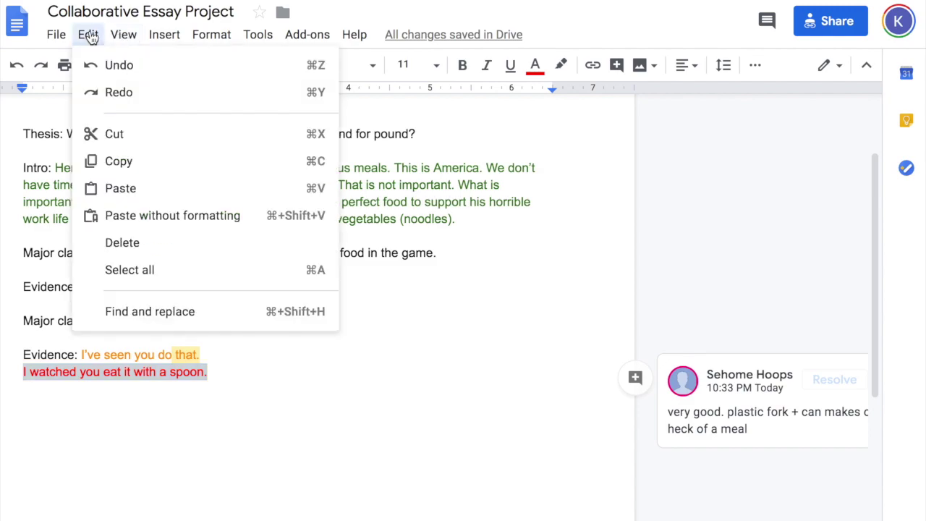
mouse_move(58, 38)
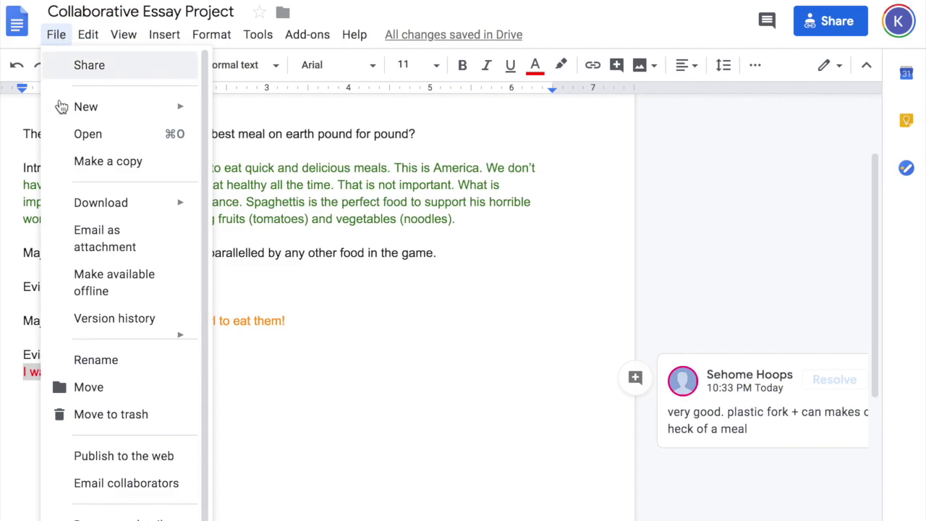
mouse_move(75, 293)
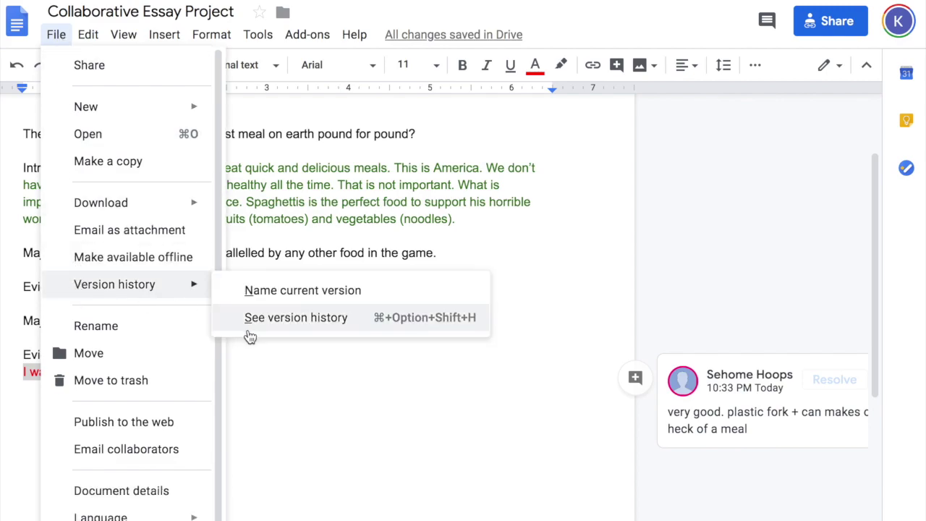
click(363, 361)
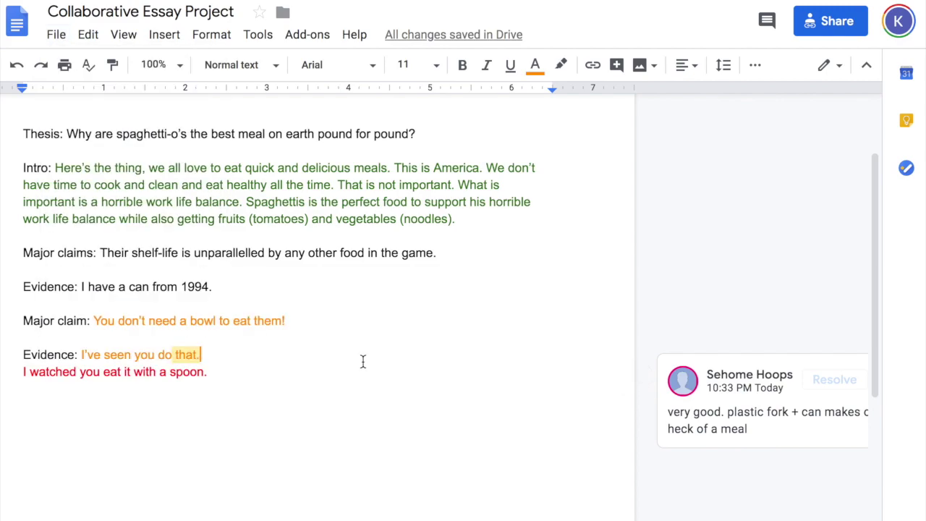
click(211, 37)
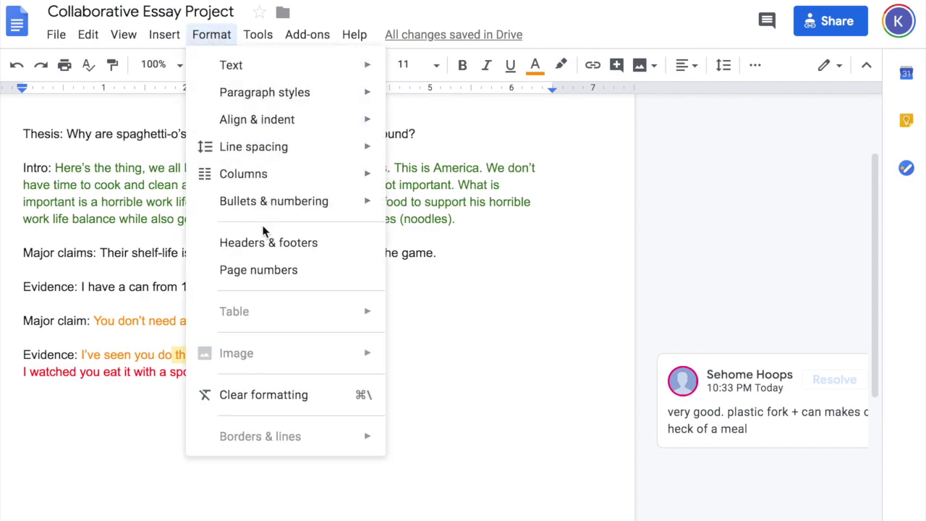
mouse_move(266, 64)
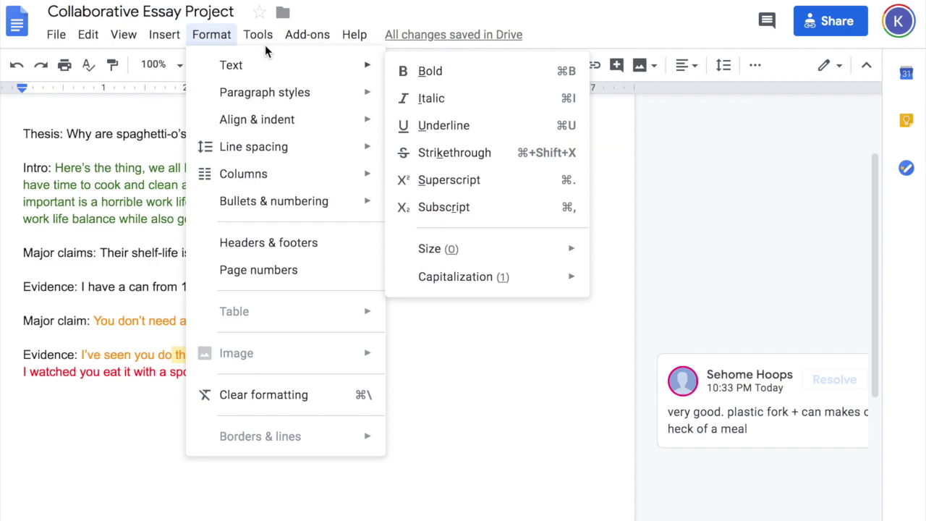
mouse_move(261, 39)
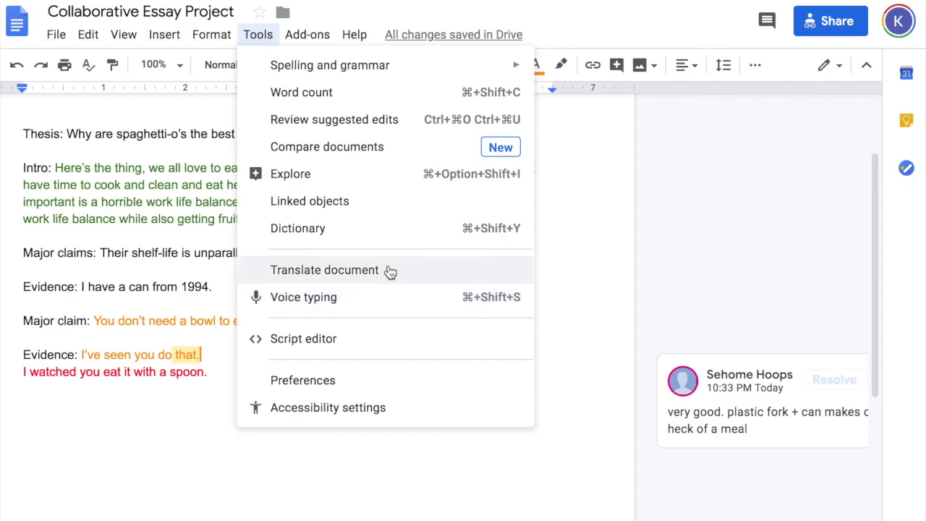
mouse_move(324, 39)
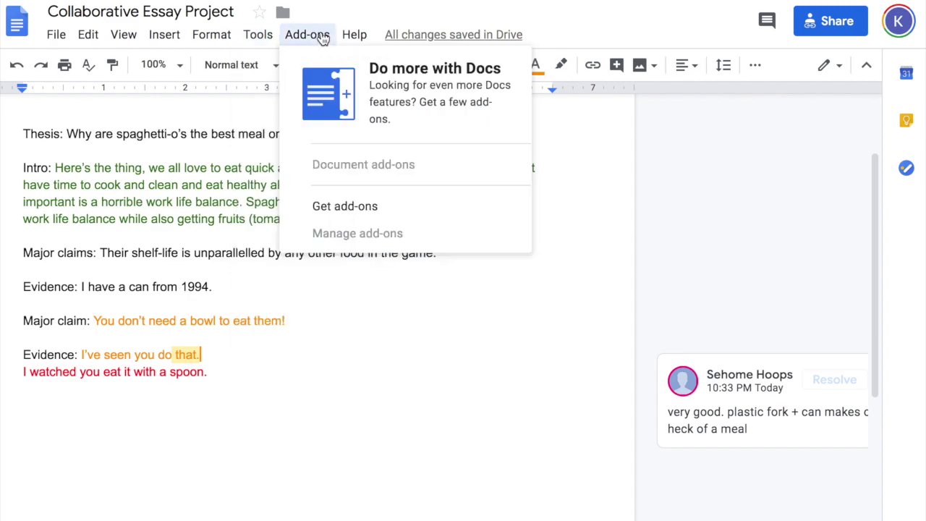
click(419, 5)
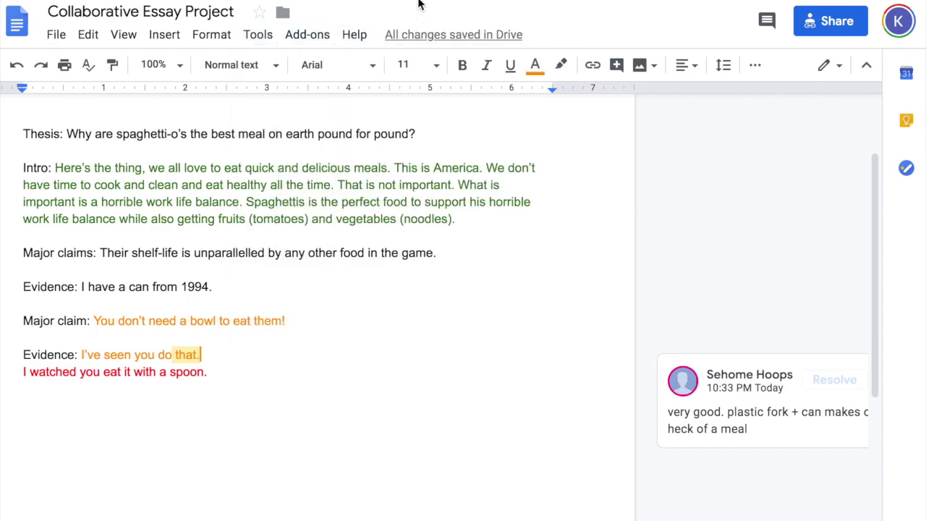
Step: Examine the document's link sharing and people sharing settings, leaving them as they are
click(823, 27)
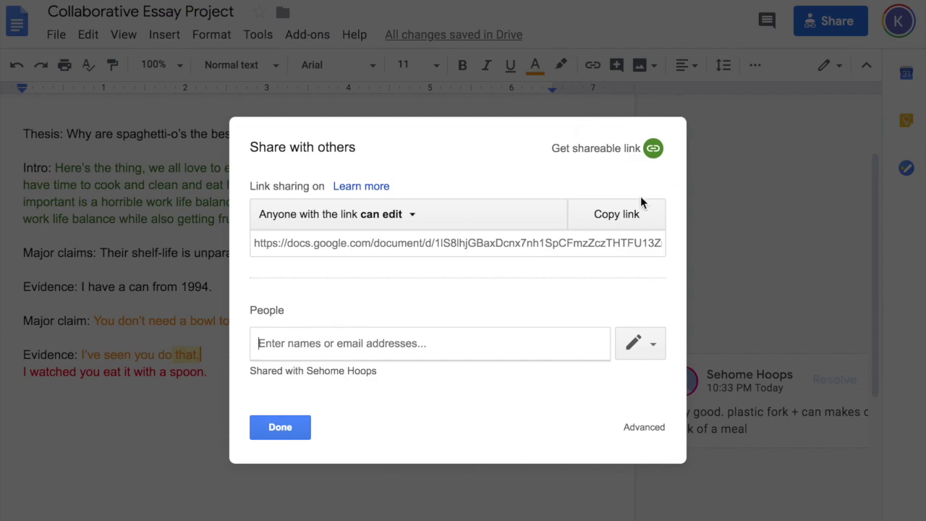
click(295, 428)
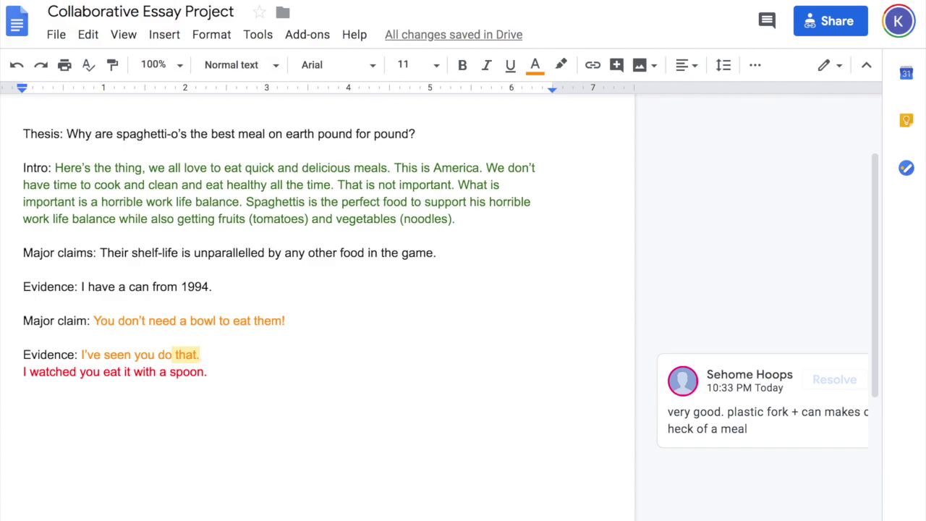
Step: Return to the document list, browse the full template gallery and create a document from the MLA Report template
click(254, 147)
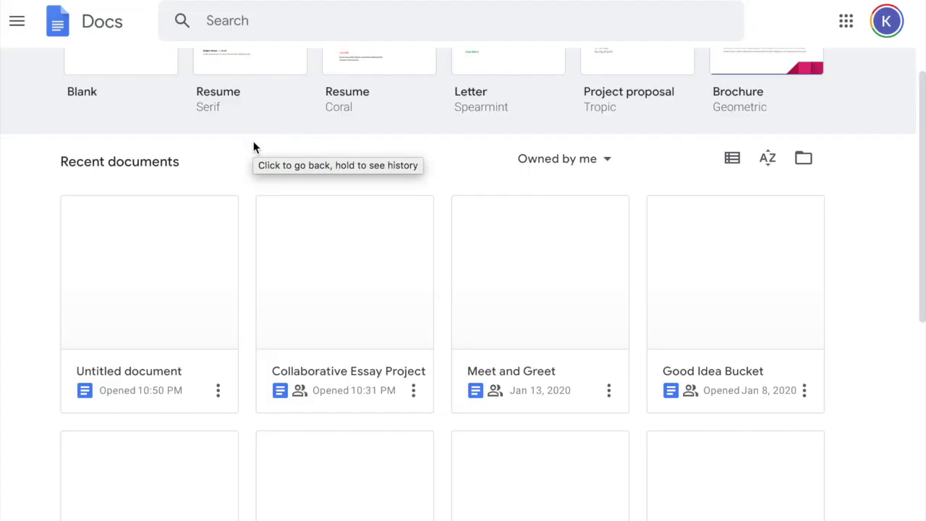
scroll(410, 184, up, 3)
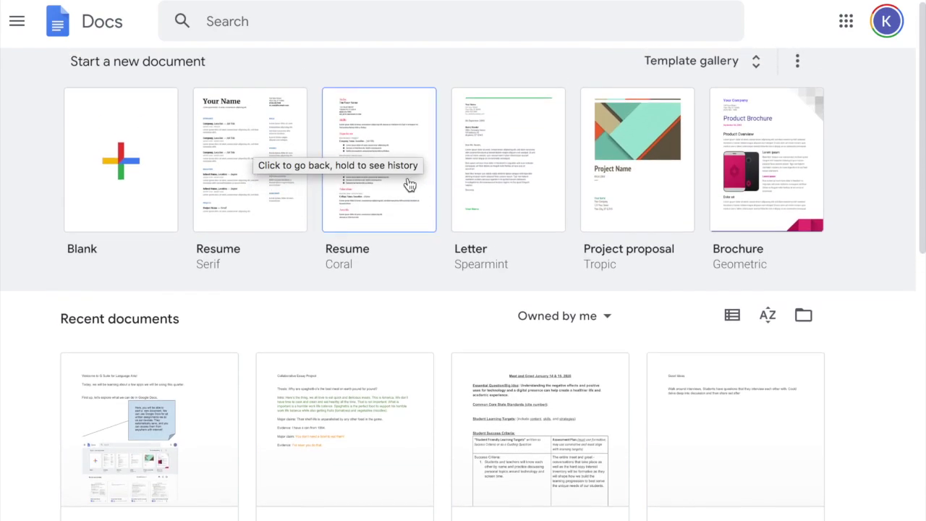
click(717, 78)
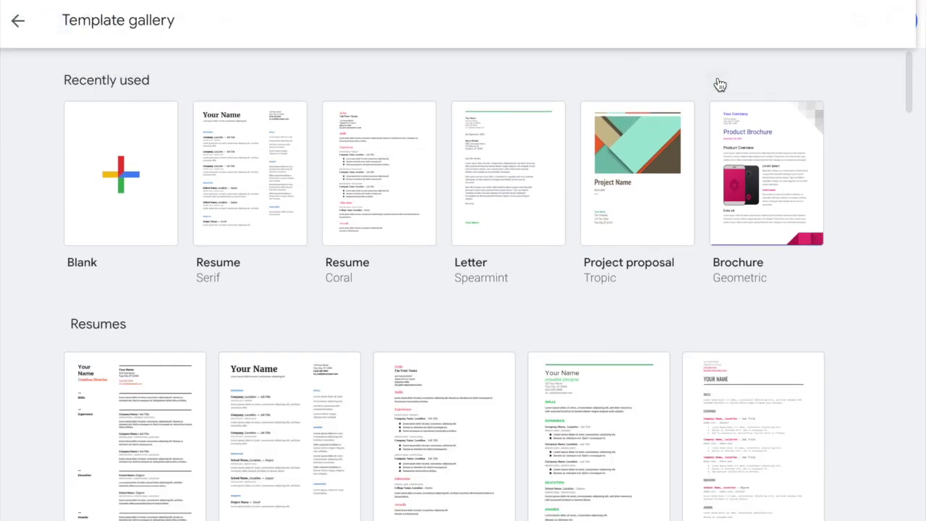
scroll(576, 255, down, 15)
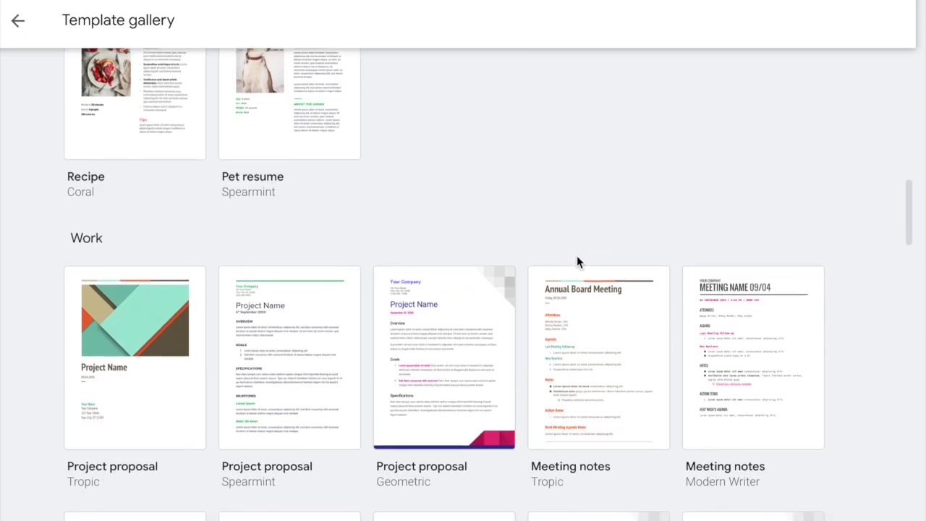
scroll(578, 262, down, 20)
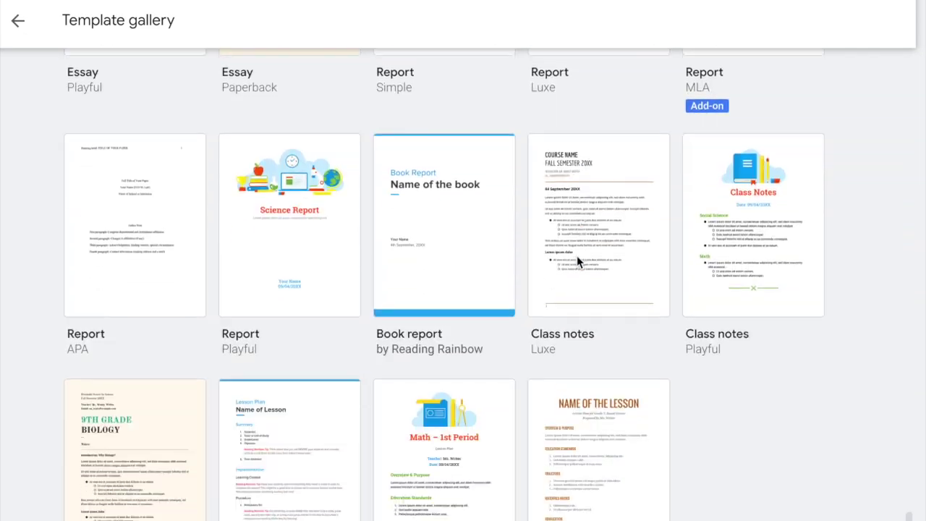
scroll(576, 256, up, 3)
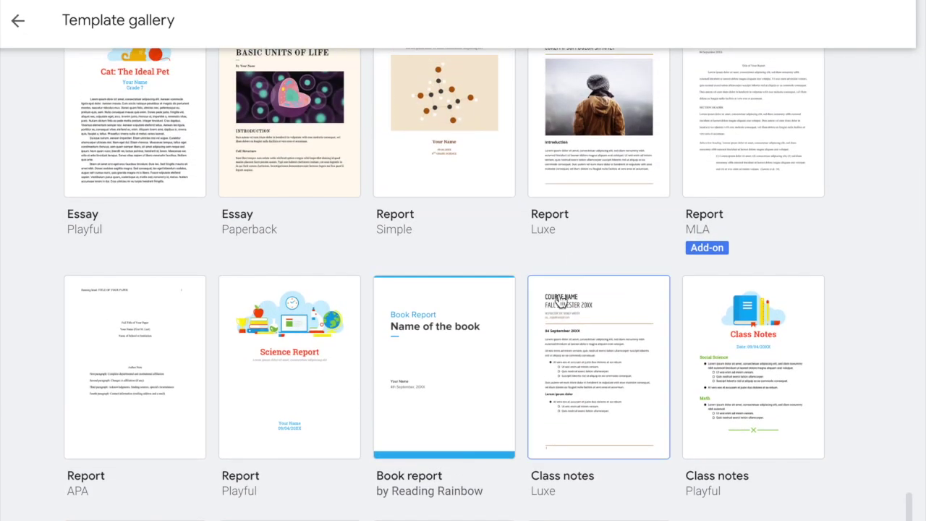
scroll(592, 362, up, 1)
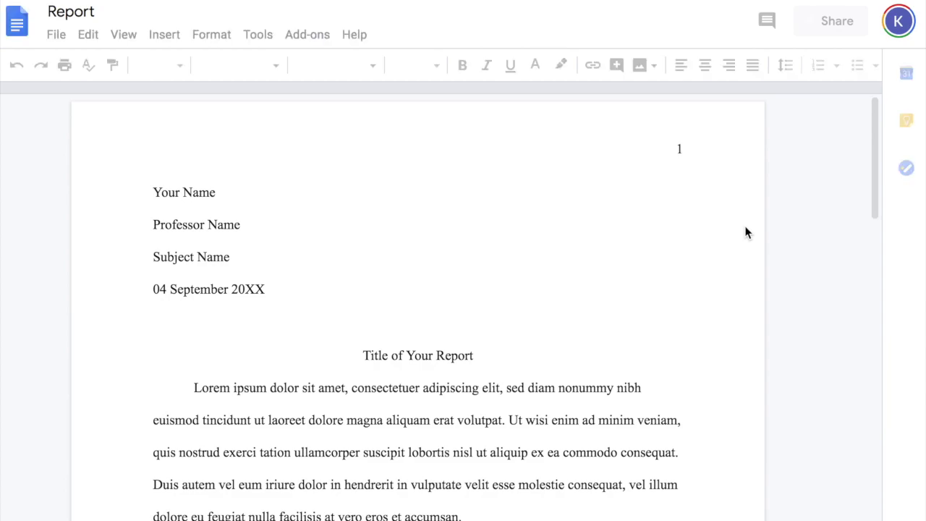
scroll(521, 235, down, 3)
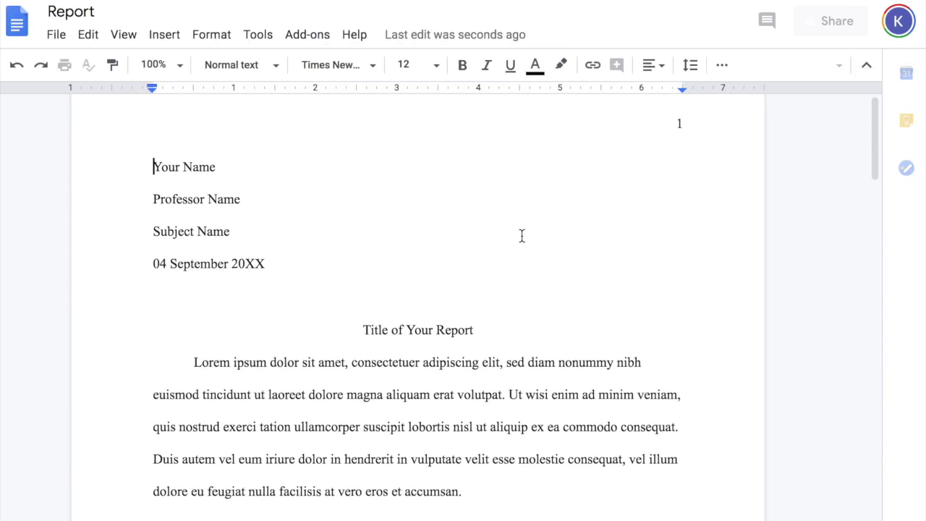
scroll(522, 235, down, 1)
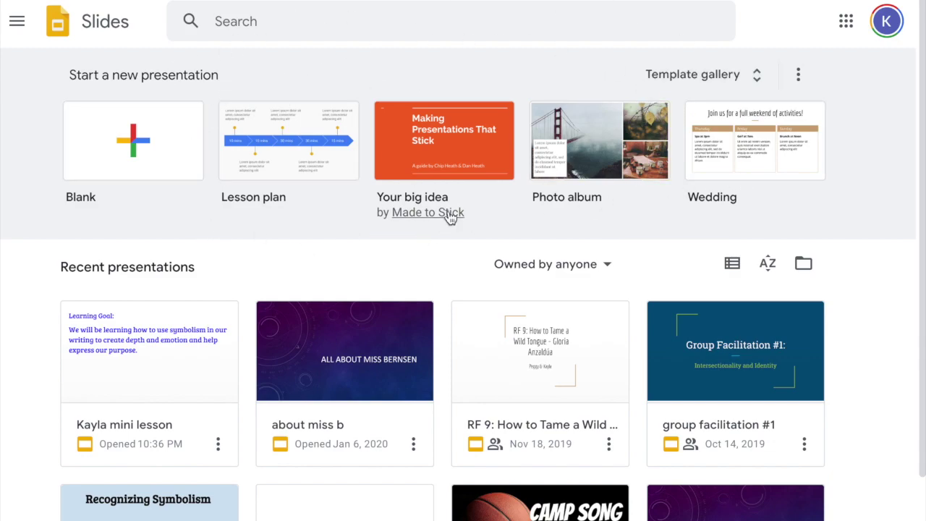
Step: Open the mini lesson presentation from the recent presentations in Google Slides and look through its slides
scroll(206, 260, down, 3)
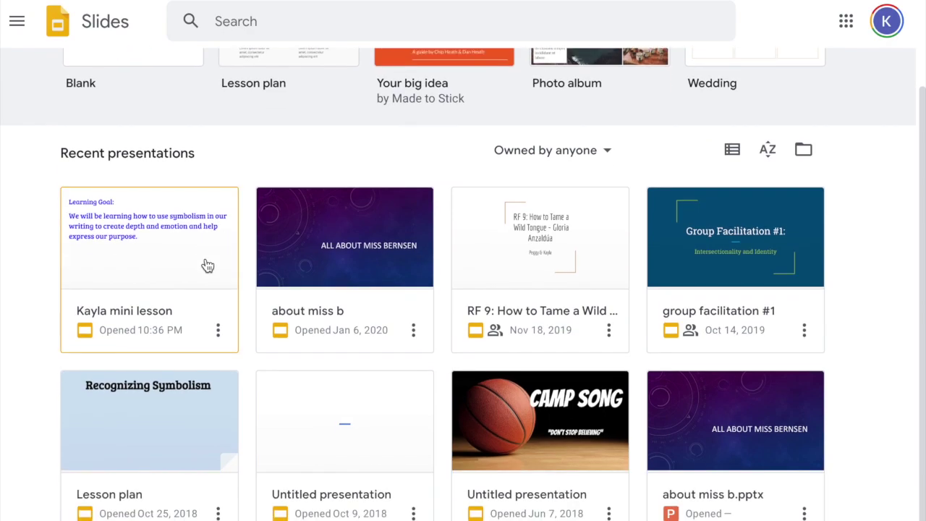
click(133, 267)
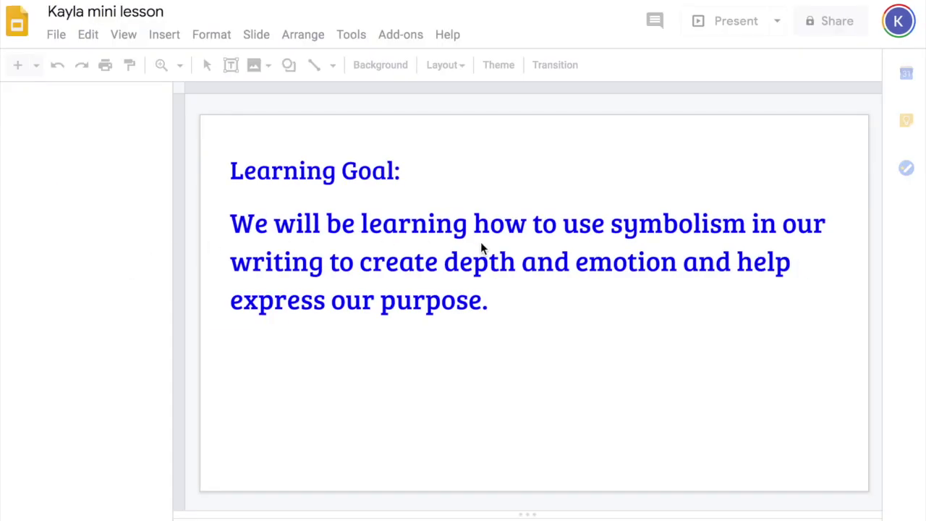
scroll(480, 241, down, 1)
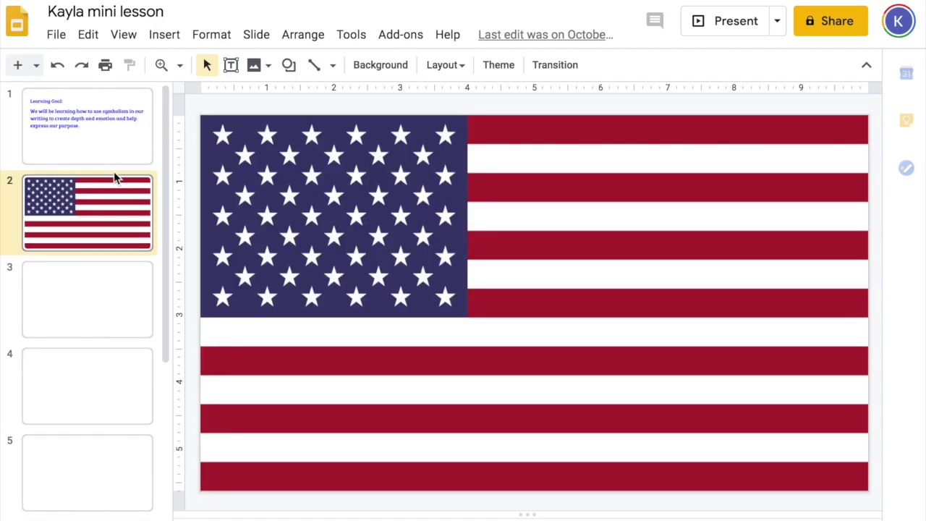
scroll(113, 176, down, 3)
scroll(114, 171, down, 2)
scroll(114, 174, up, 3)
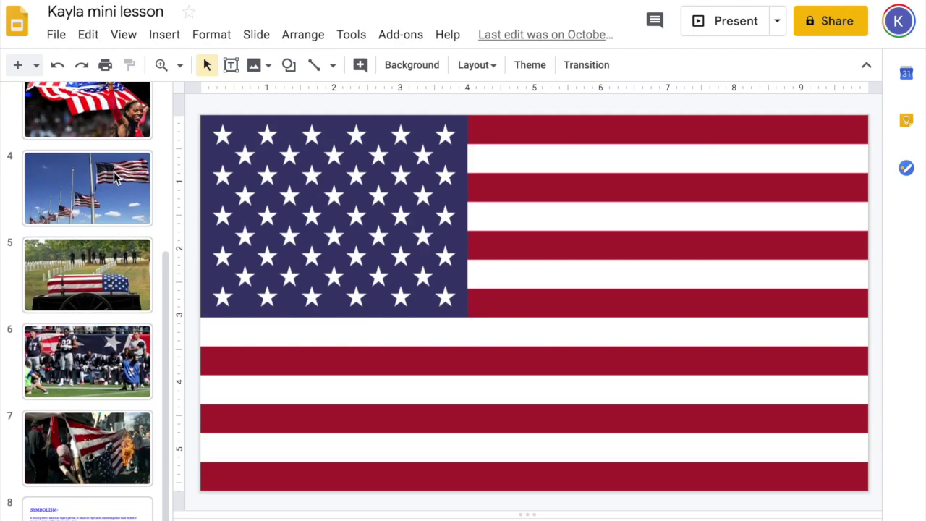
scroll(114, 176, up, 3)
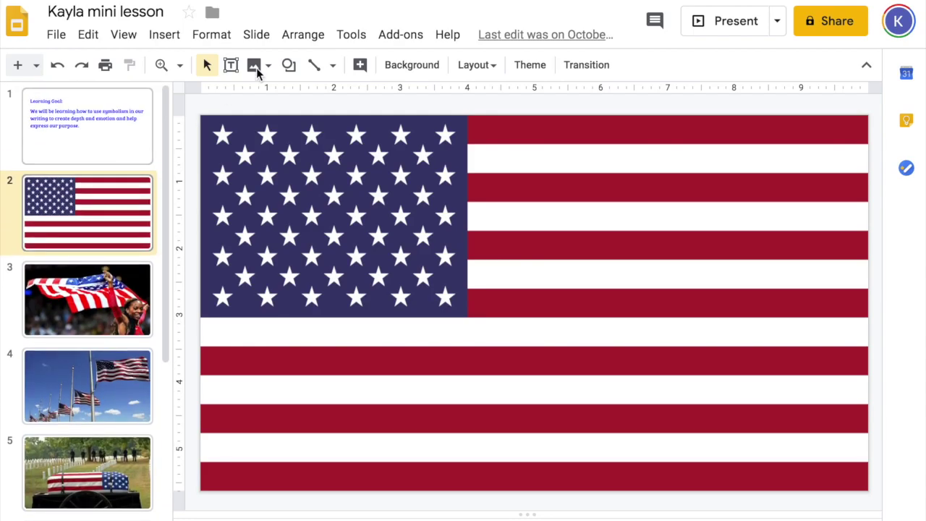
Step: Present the slideshow from the flag slide, try the laser pointer and microphone captions, and exit the presentation
click(733, 24)
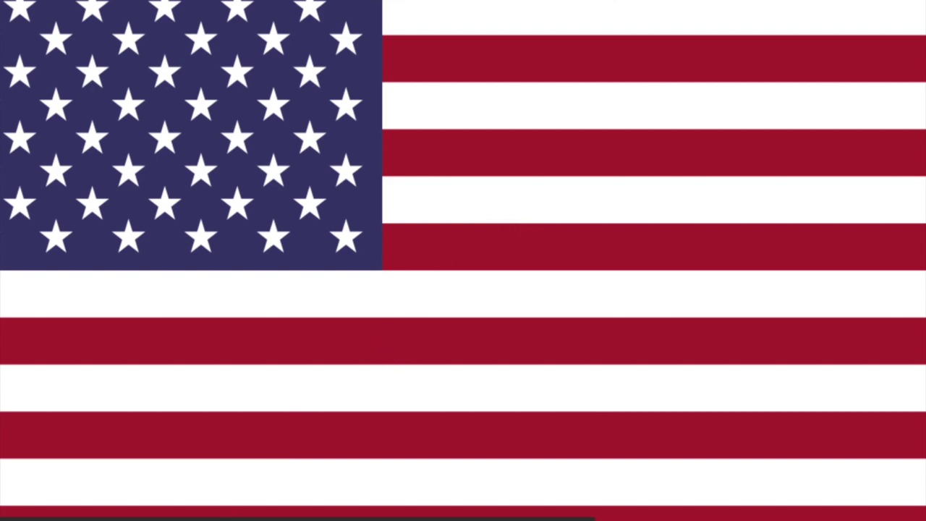
key(l)
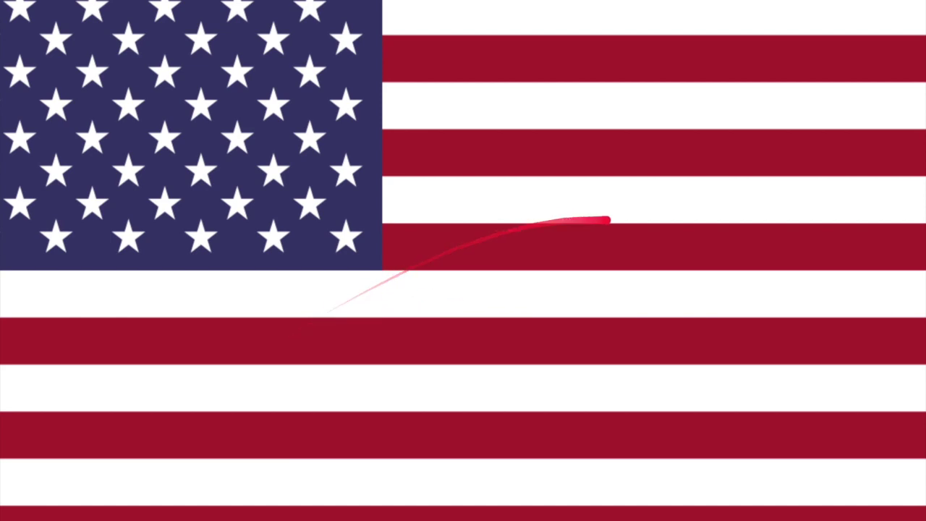
key(Escape)
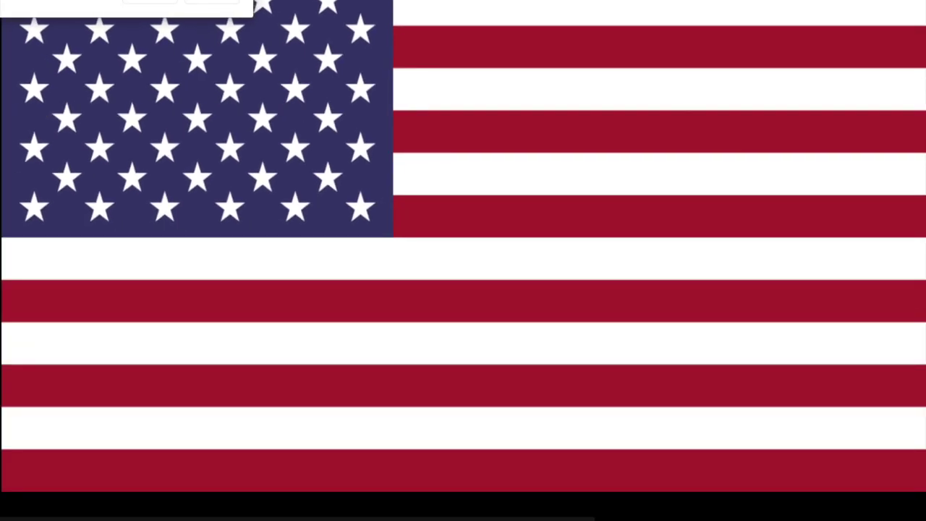
click(451, 447)
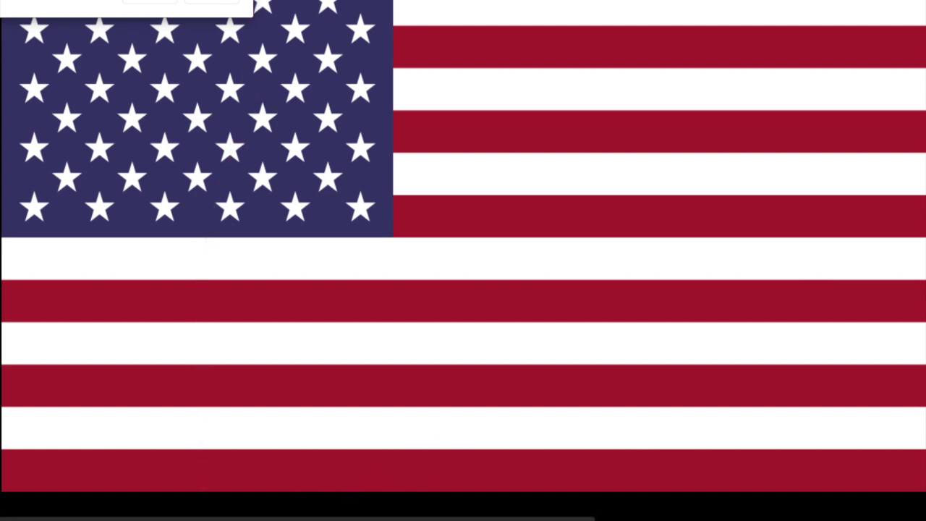
click(212, 1)
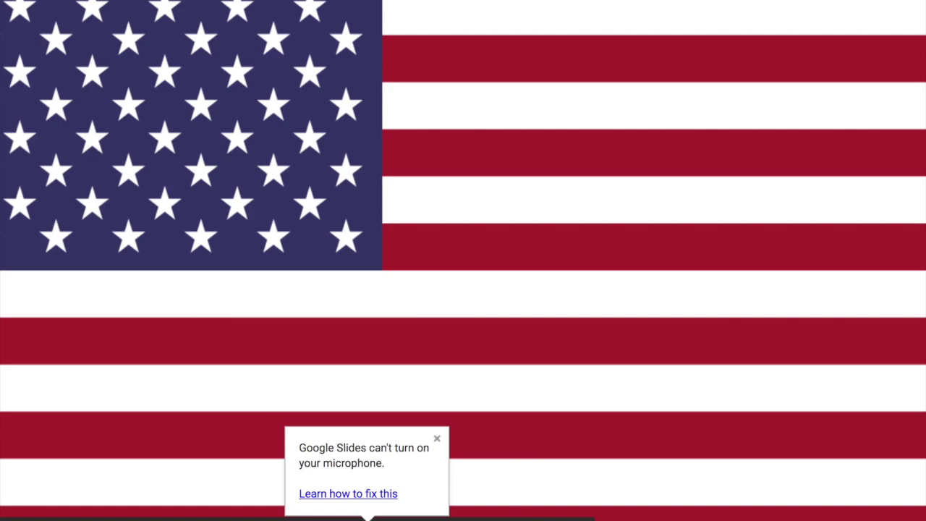
key(Escape)
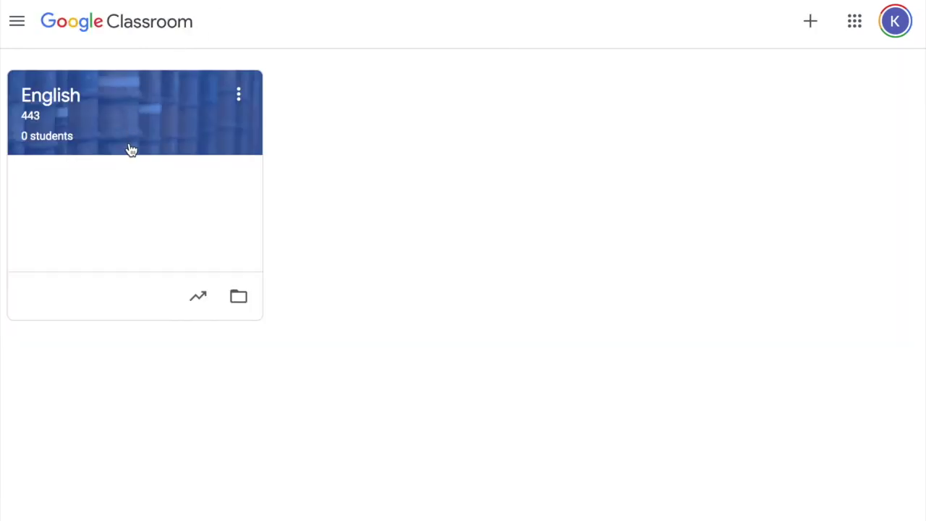
Step: In Google Classroom, open the English 443 class, dismiss the announcements tip, and view its classwork, people and grades pages
click(178, 136)
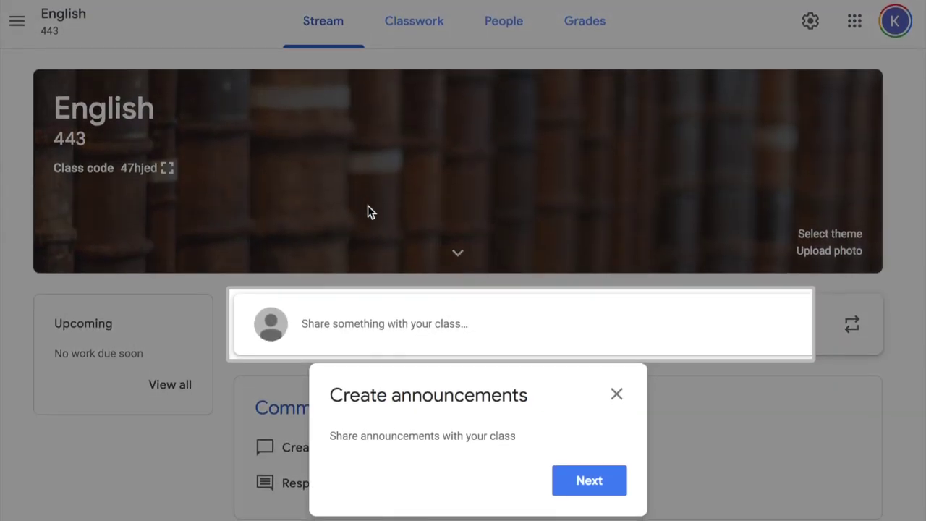
click(616, 397)
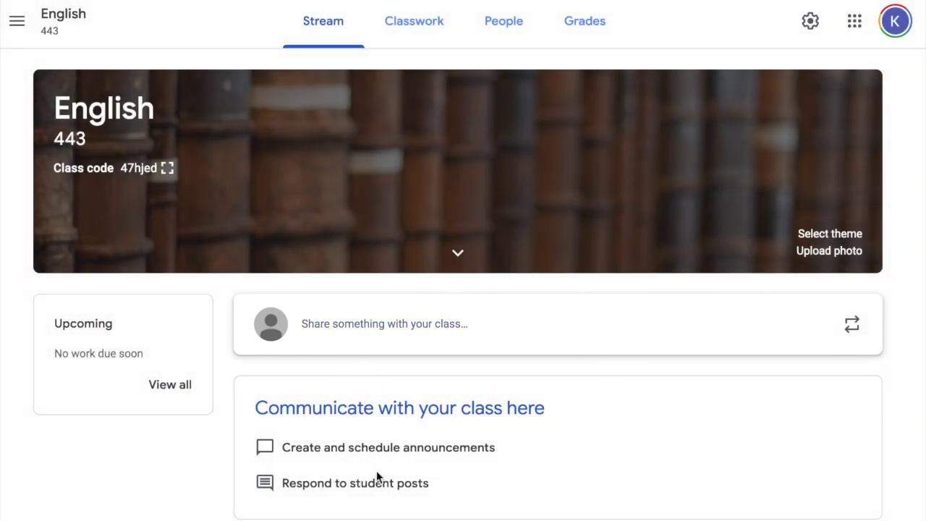
click(420, 29)
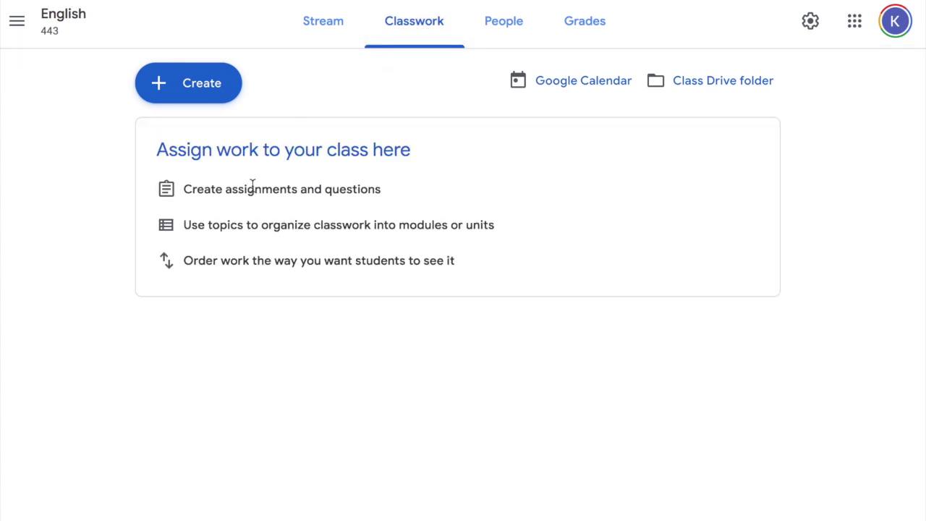
click(502, 37)
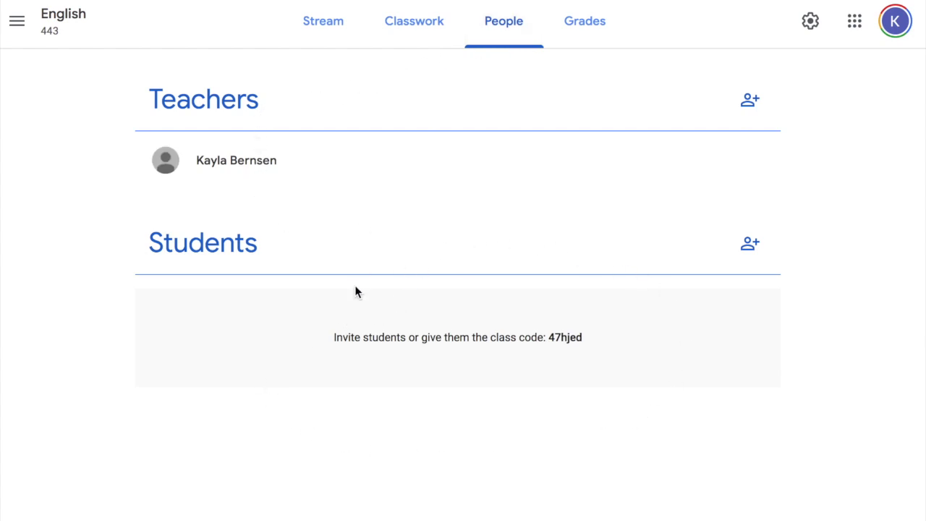
click(568, 33)
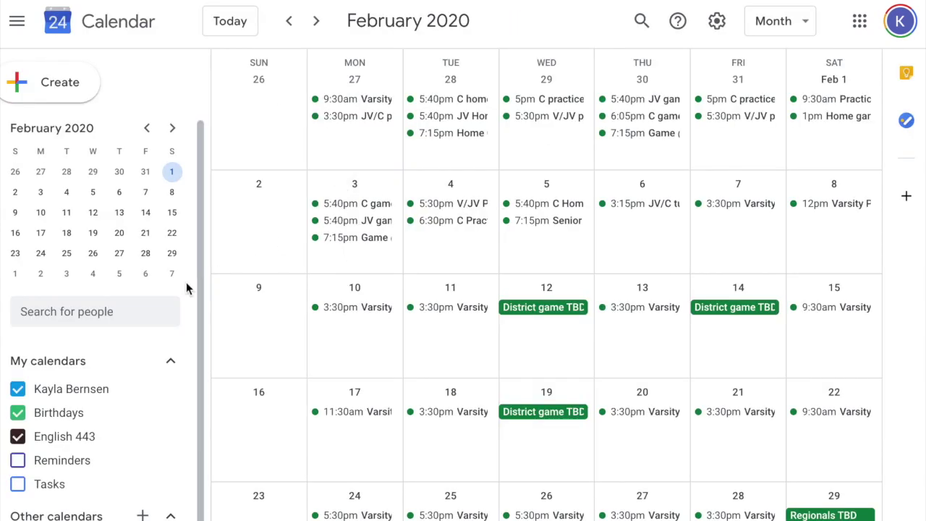
Step: In Google Calendar, hide the personal and Birthdays calendars and show them again
click(19, 414)
click(18, 389)
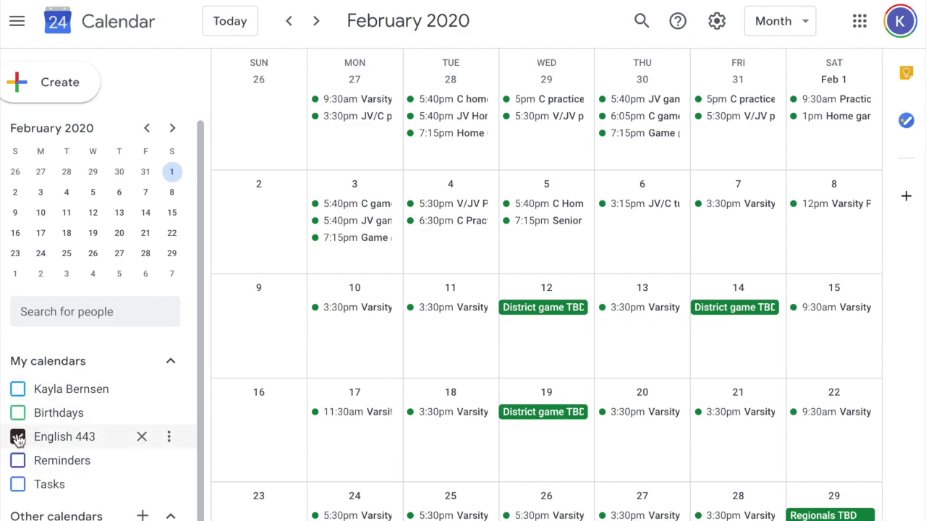
click(18, 412)
click(18, 389)
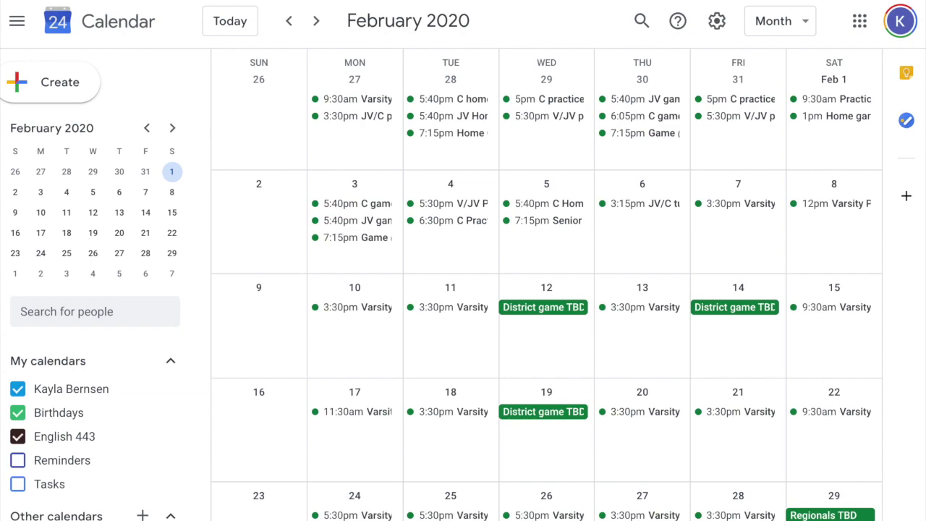
Step: Browse the calendar months between February and June 2020 and return to the English class in Google Classroom
scroll(475, 150, up, 1)
scroll(475, 150, down, 3)
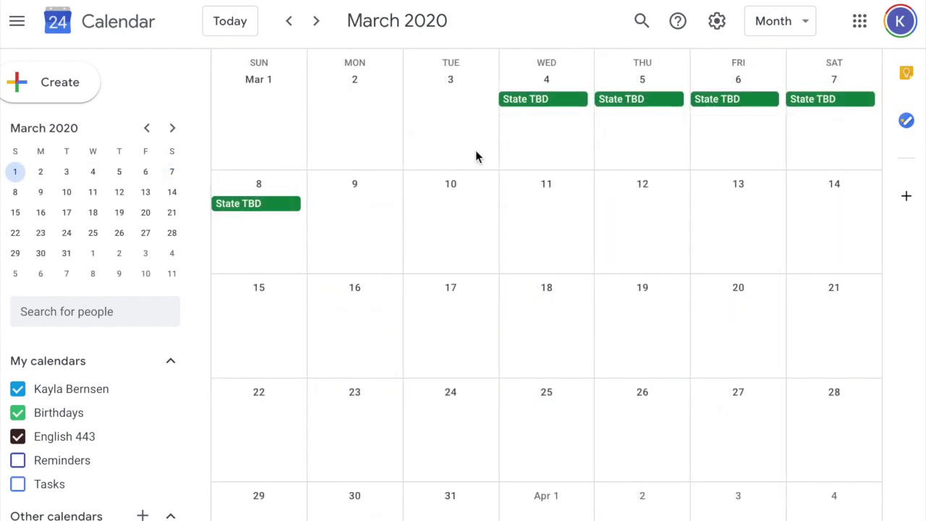
scroll(475, 156, down, 2)
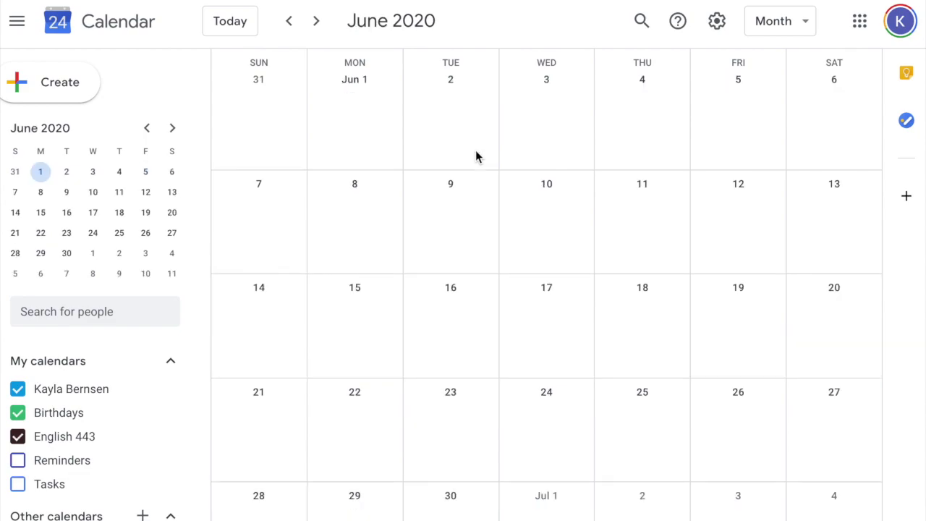
scroll(475, 157, up, 3)
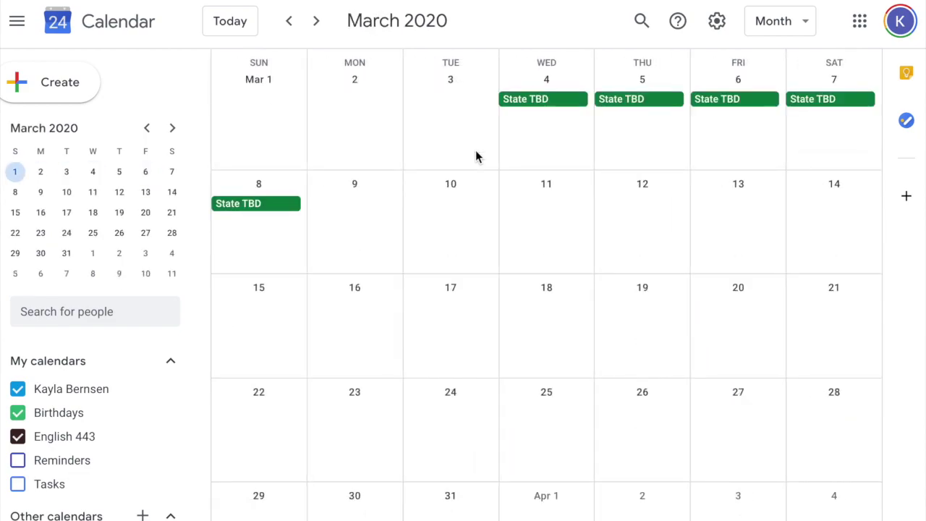
scroll(475, 156, up, 2)
scroll(476, 157, down, 2)
scroll(475, 156, up, 1)
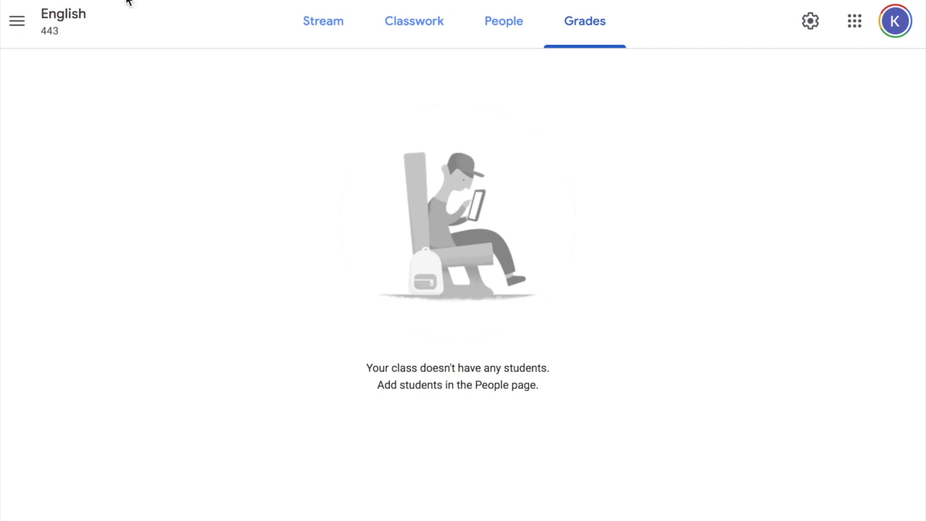
click(58, 25)
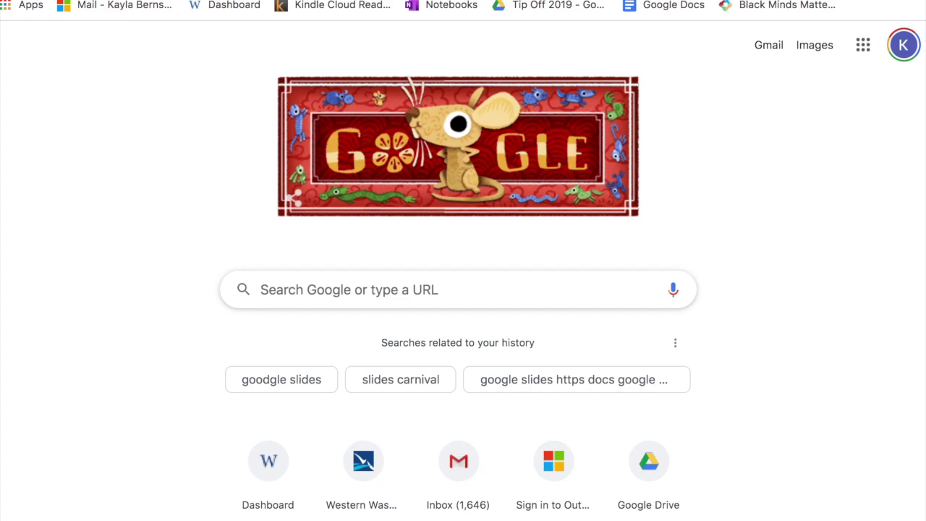
Step: Search the web for "google classroom" and open the Google for Education page about managing teaching and learning
text(google c)
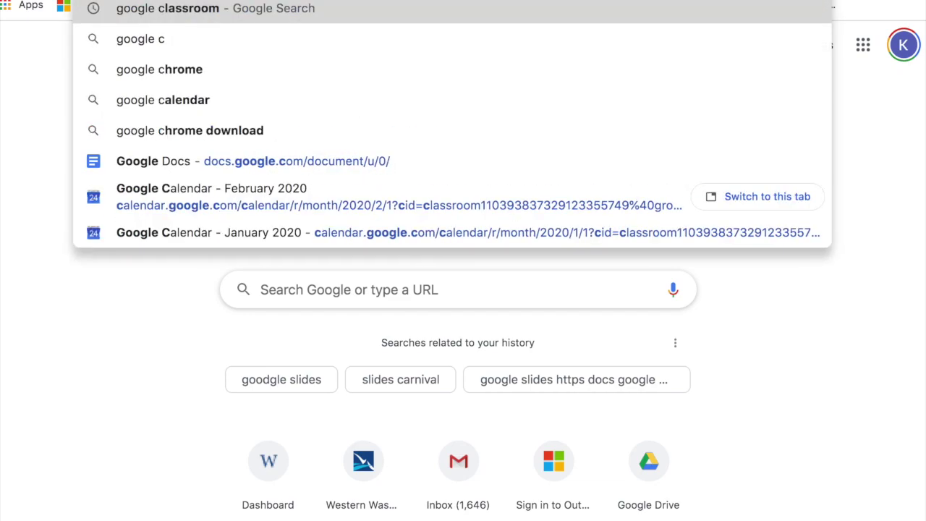
text(lassroo)
key(Return)
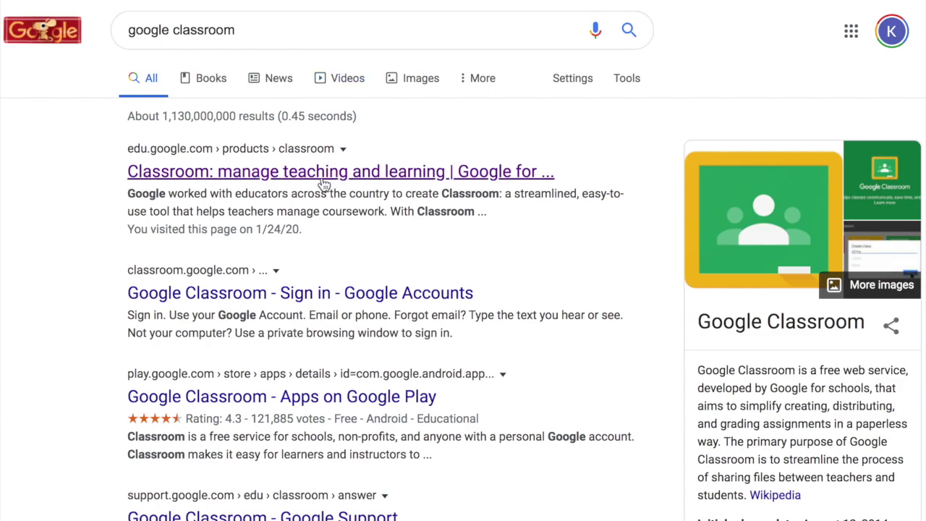
click(323, 181)
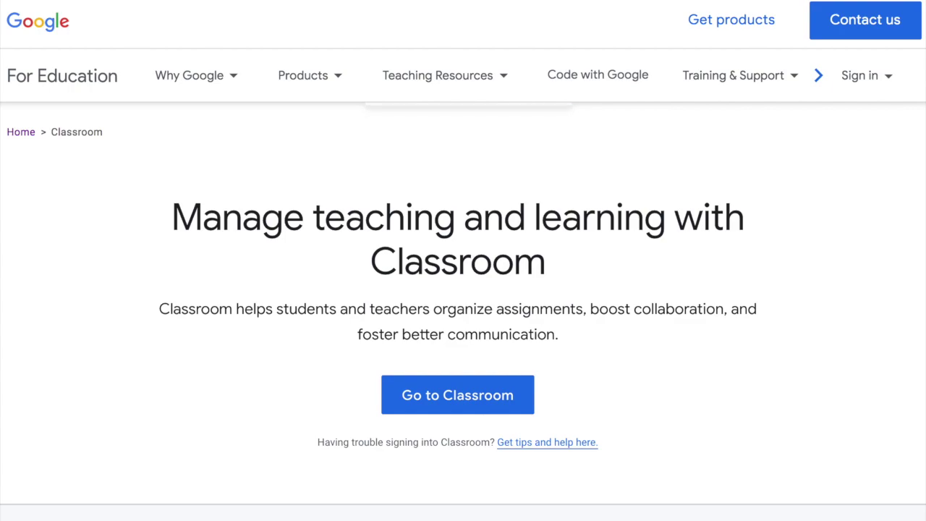
Step: Bookmark the Classroom page in the Bookmarks Bar folder under the name "English Classroom"
click(913, 0)
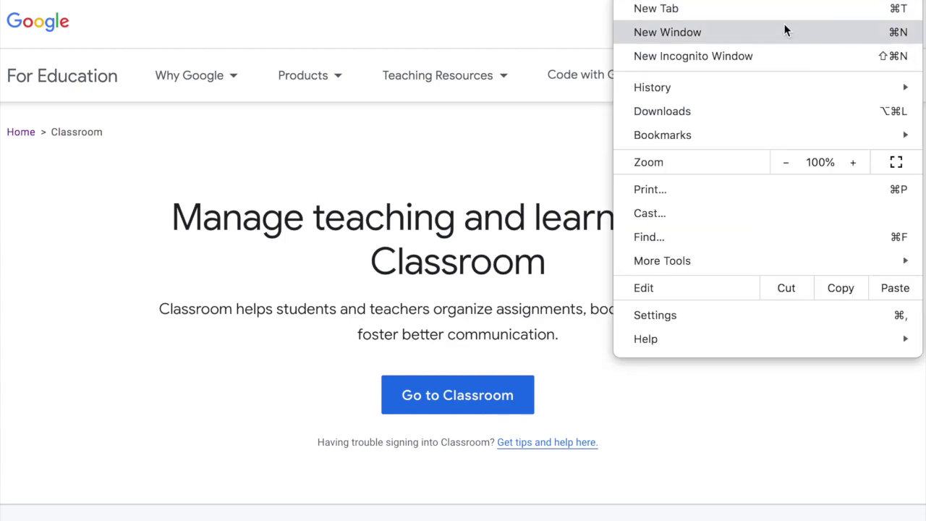
mouse_move(691, 136)
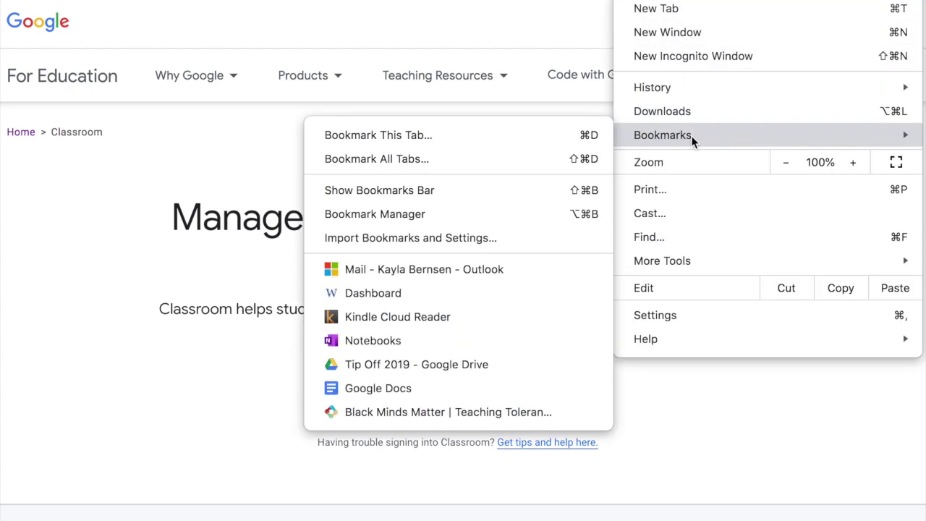
click(497, 135)
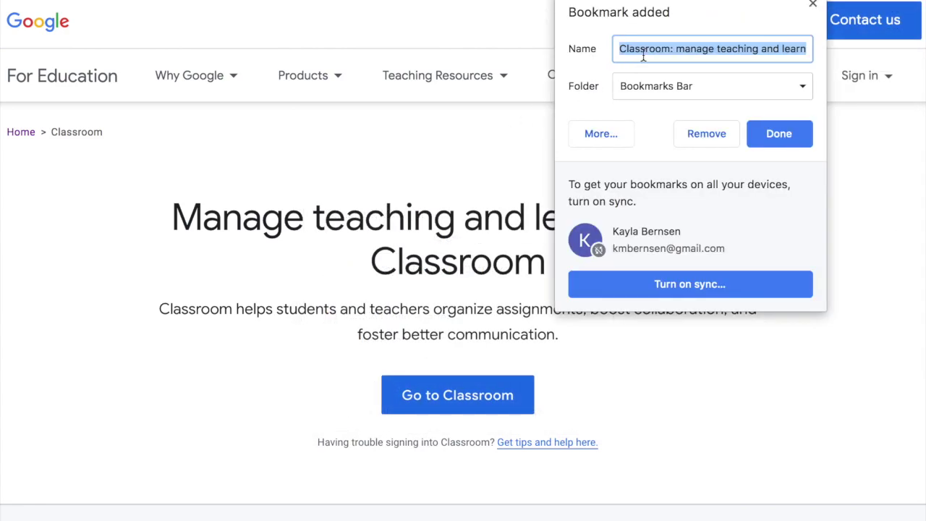
text(English )
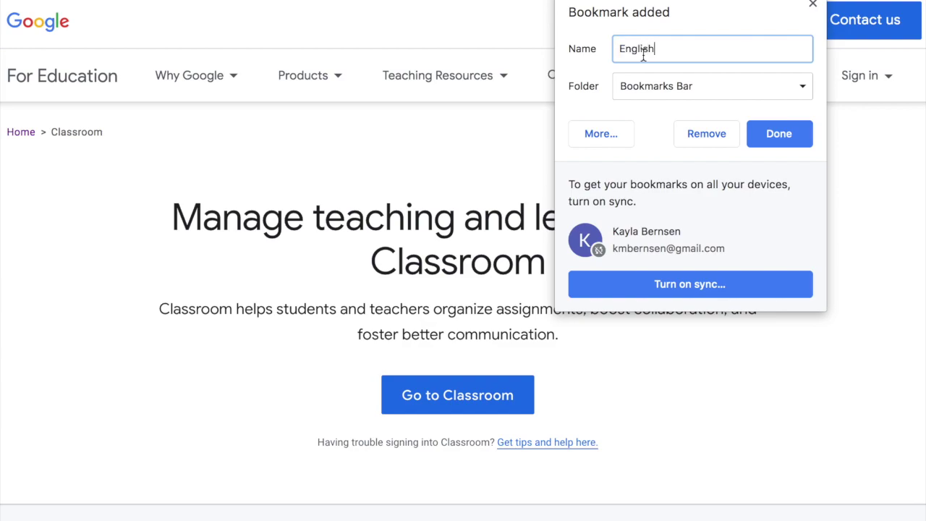
text(Classroom)
key(Return)
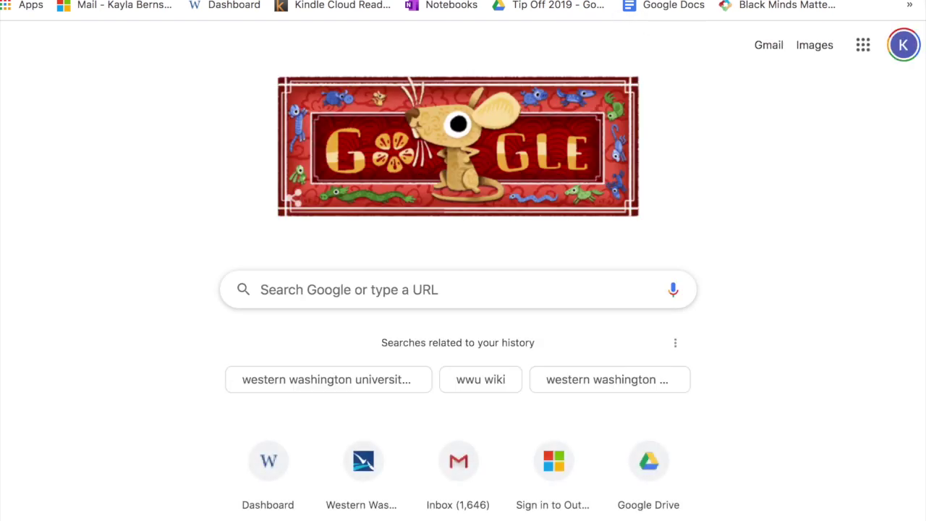
Step: Check the English Classroom entry among the overflow bookmarks and open the Google Docs bookmark
click(910, 5)
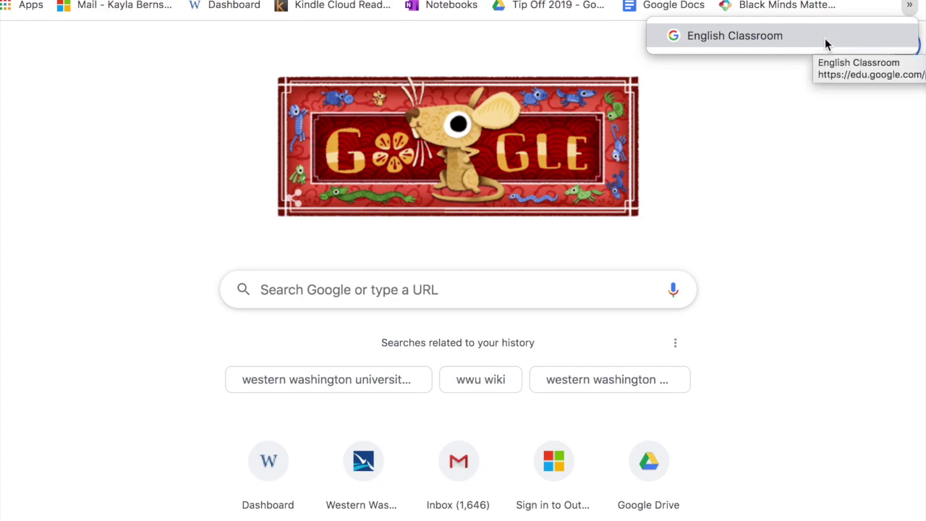
click(853, 123)
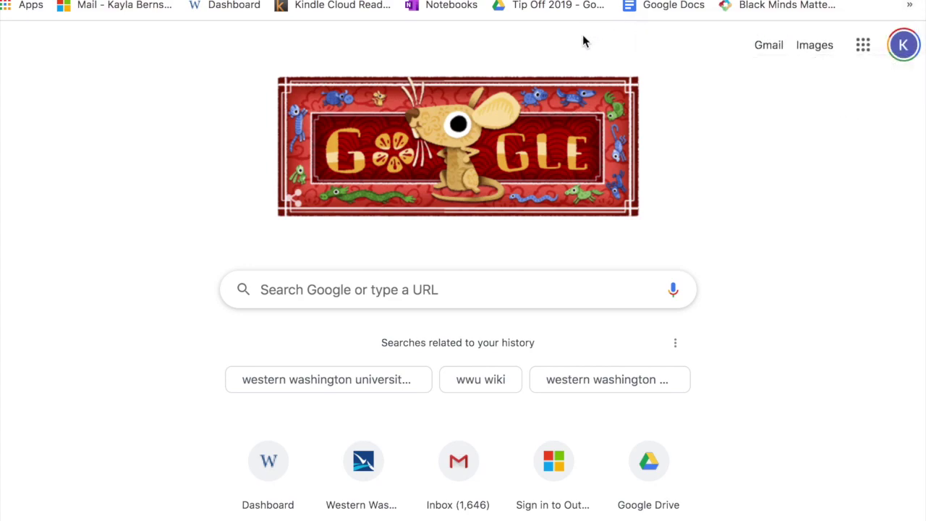
click(671, 6)
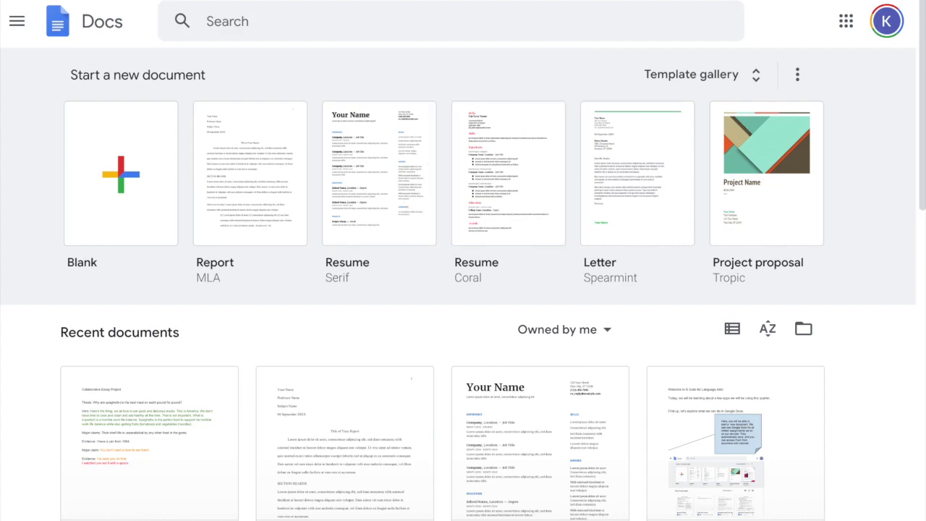
click(621, 0)
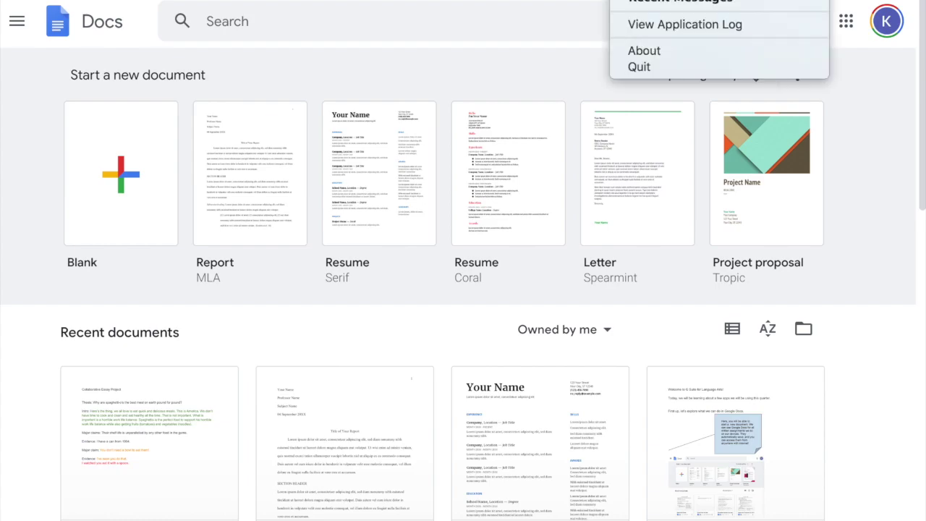